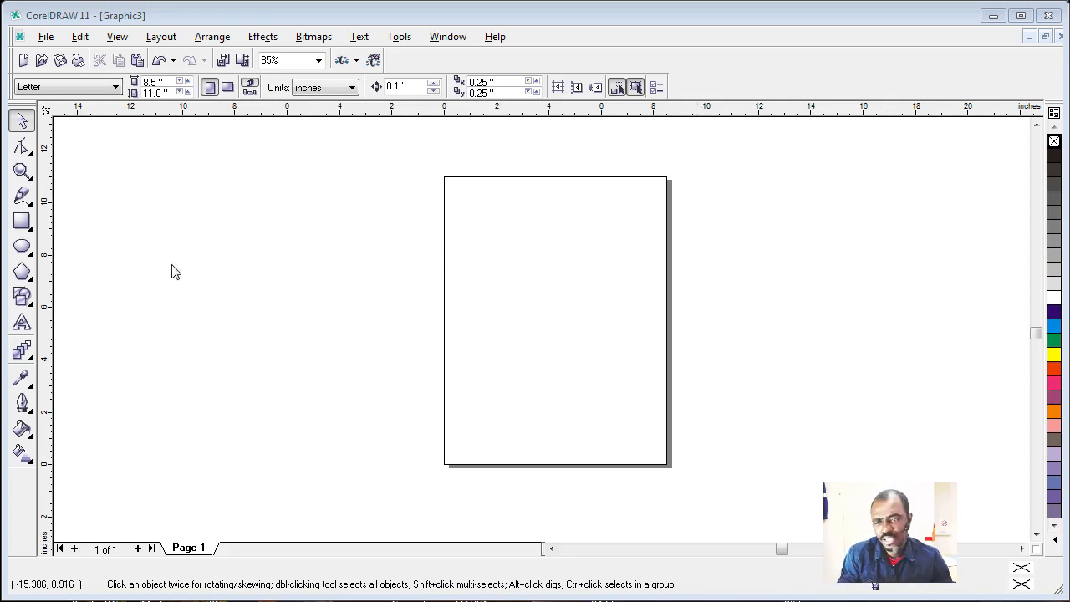
Step: Draw a rectangle about 8.24 by 5.11 inches on the blank area left of the page
{"action": "left_click", "coordinate": [21, 220]}
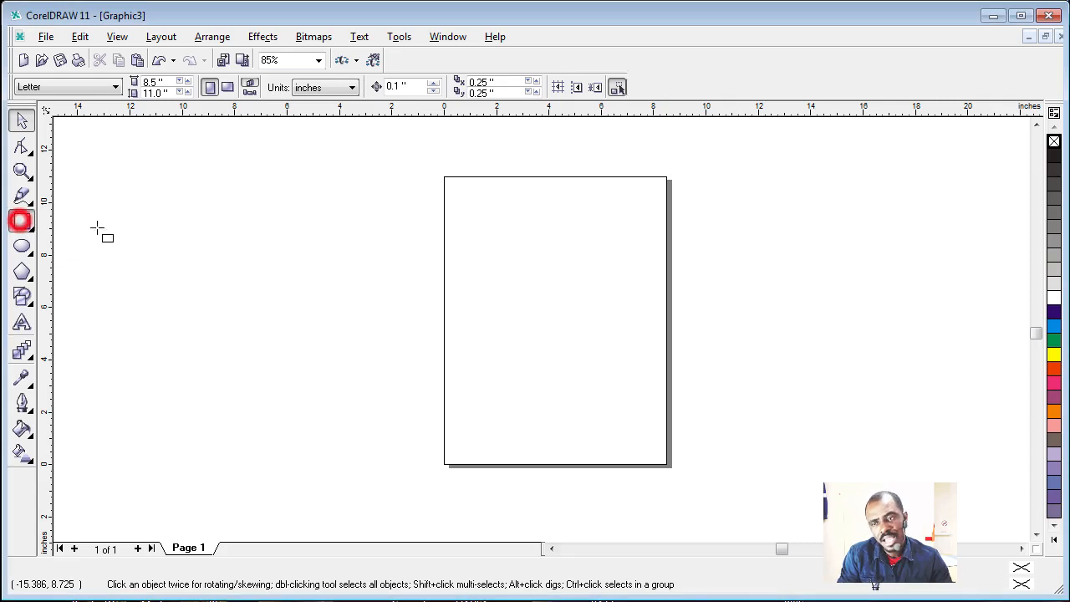
{"action": "left_click", "coordinate": [167, 197]}
{"action": "left_click_drag", "start_coordinate": [236, 242], "coordinate": [384, 333]}
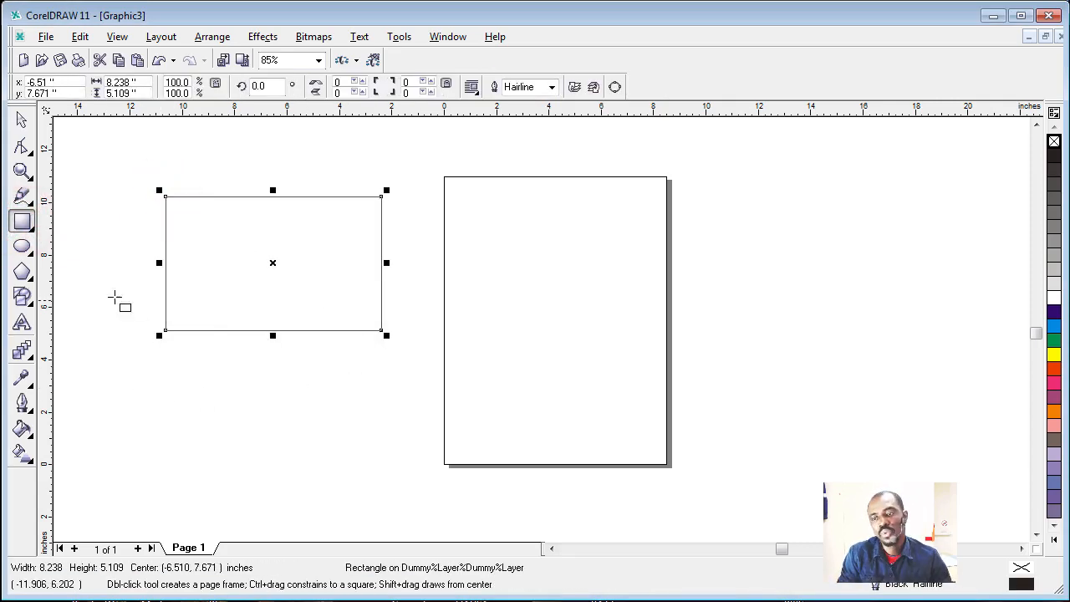
Step: Draw an ellipse about 7.28 by 6.61 inches overlapping the page's right edge, and leave it deselected
{"action": "left_click", "coordinate": [22, 245]}
{"action": "left_click_drag", "start_coordinate": [493, 209], "coordinate": [694, 394]}
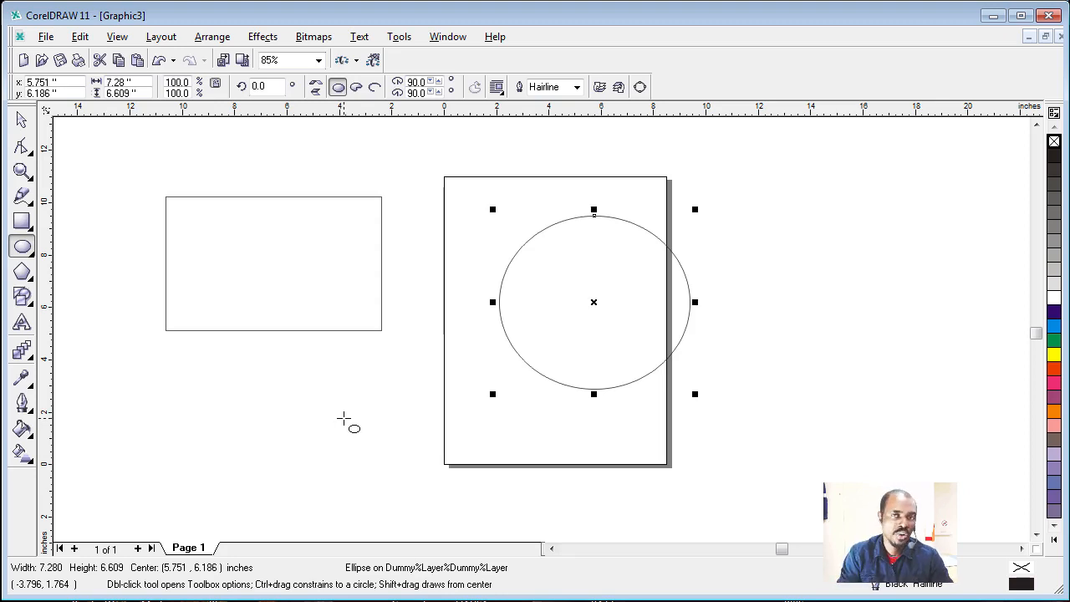
{"action": "left_click", "coordinate": [23, 122]}
{"action": "left_click", "coordinate": [181, 367]}
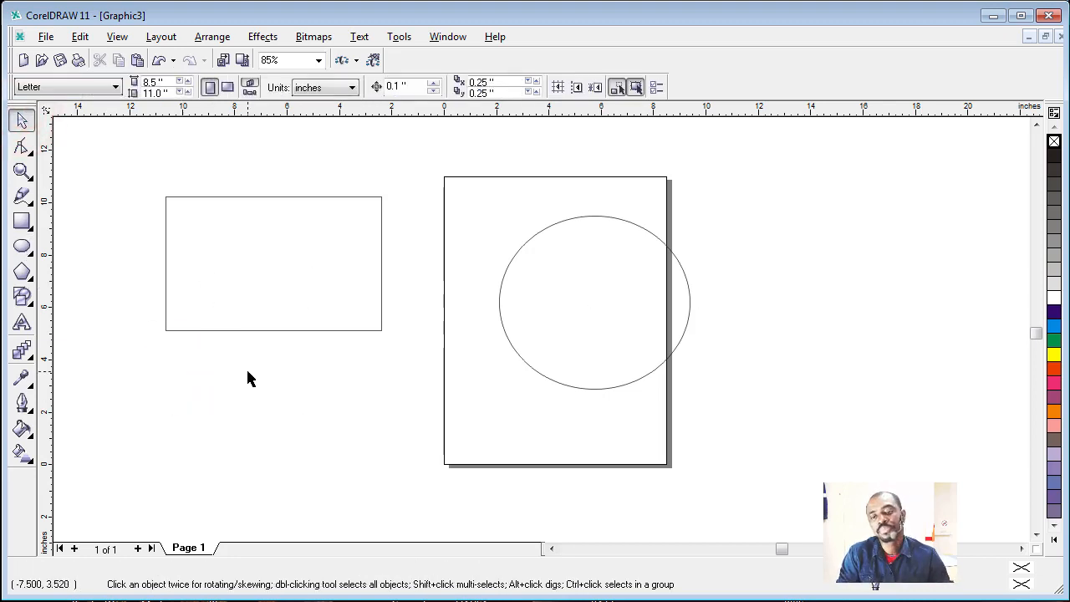
Step: Set the rectangle's outline width to 4 pt, and increase it to 24 pt
{"action": "left_click", "coordinate": [278, 259]}
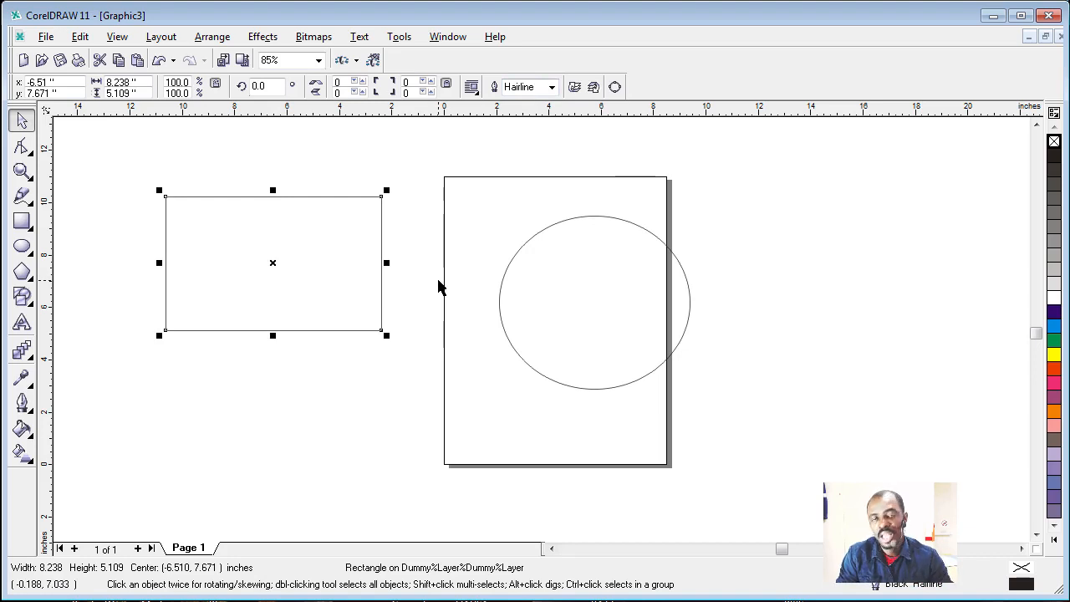
{"action": "left_click", "coordinate": [552, 88]}
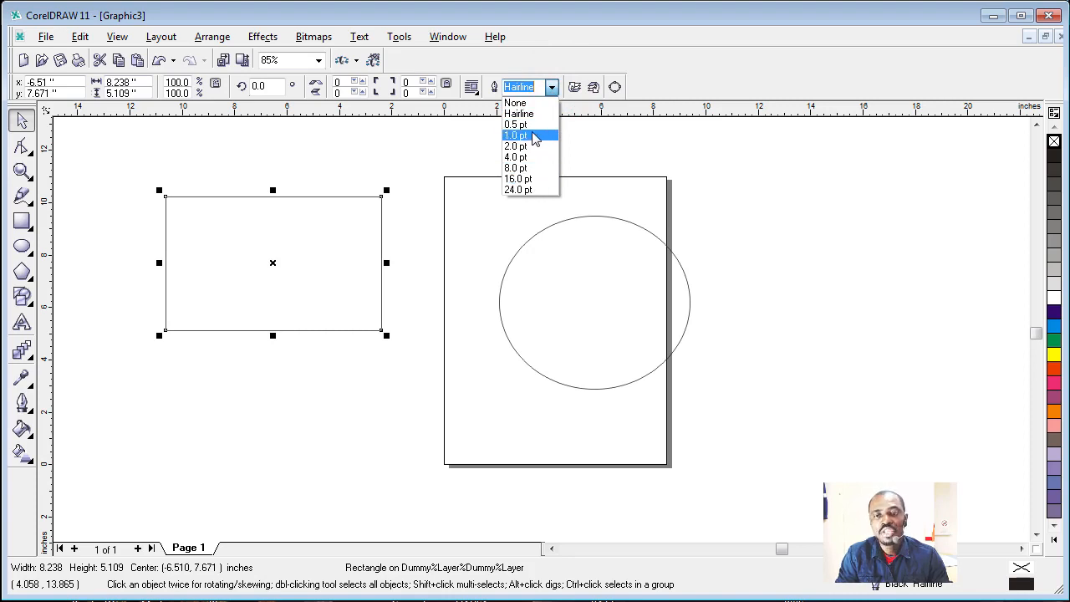
{"action": "left_click", "coordinate": [525, 159]}
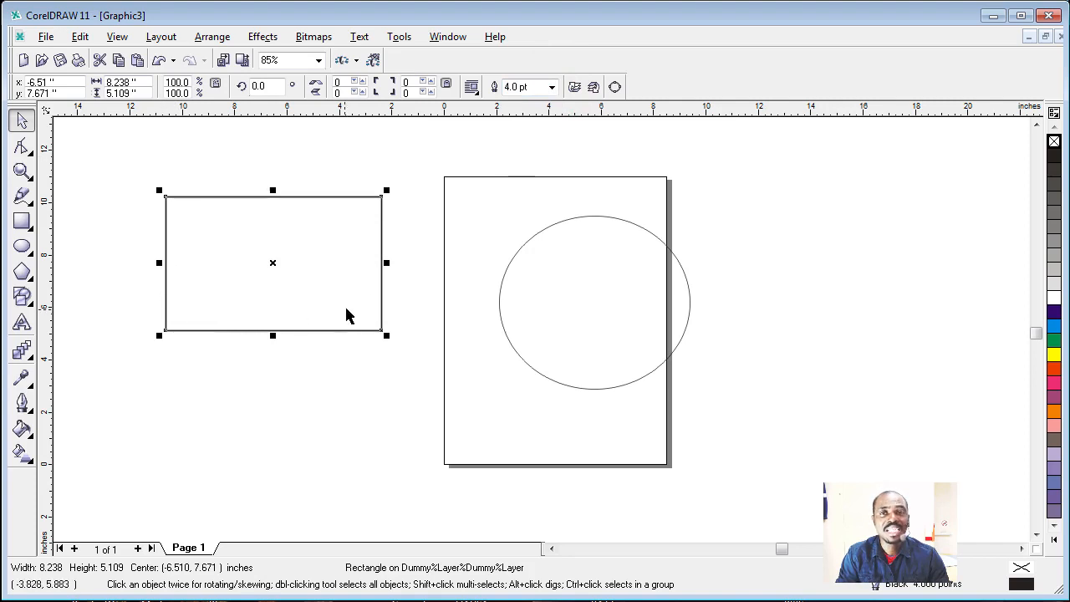
{"action": "left_click", "coordinate": [551, 87]}
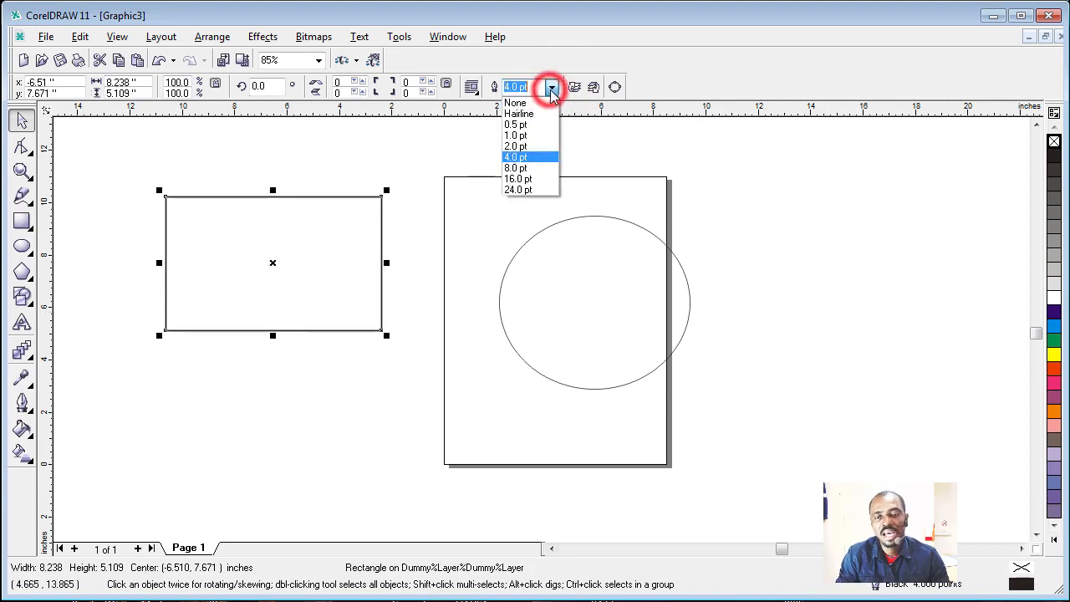
{"action": "left_click", "coordinate": [516, 191]}
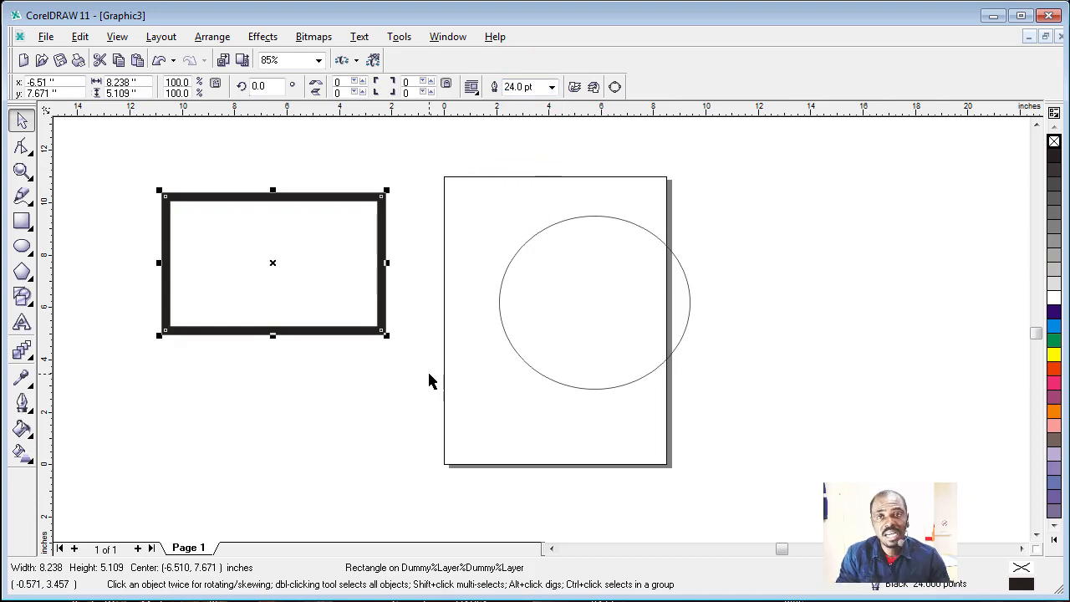
Step: Give the rectangle a custom outline width of 45 pt and deselect it
{"action": "left_click_drag", "start_coordinate": [543, 88], "coordinate": [499, 89]}
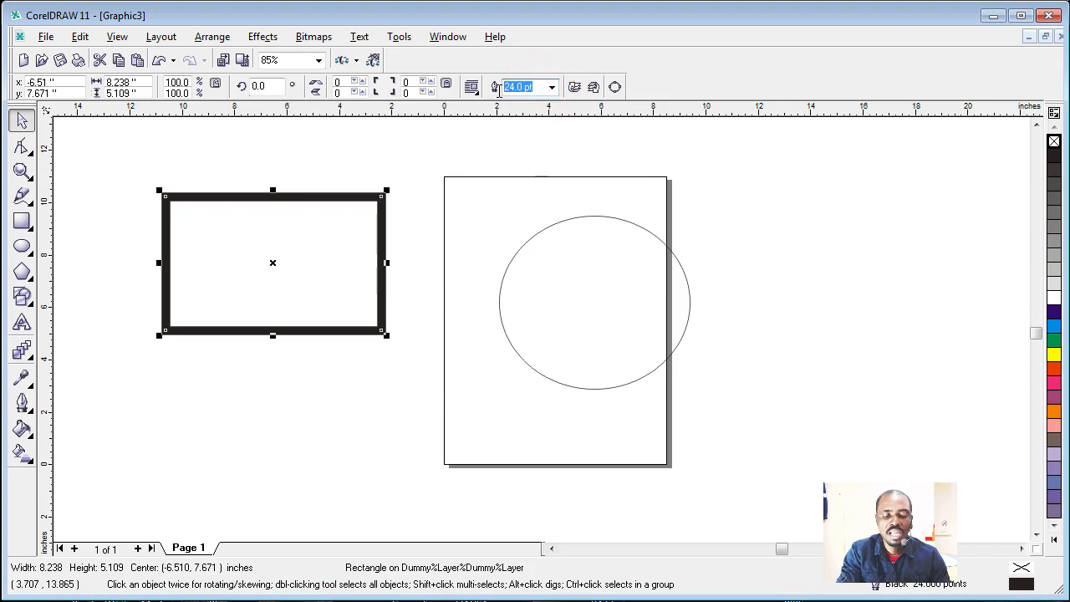
{"action": "type", "text": "45"}
{"action": "key", "text": "Return"}
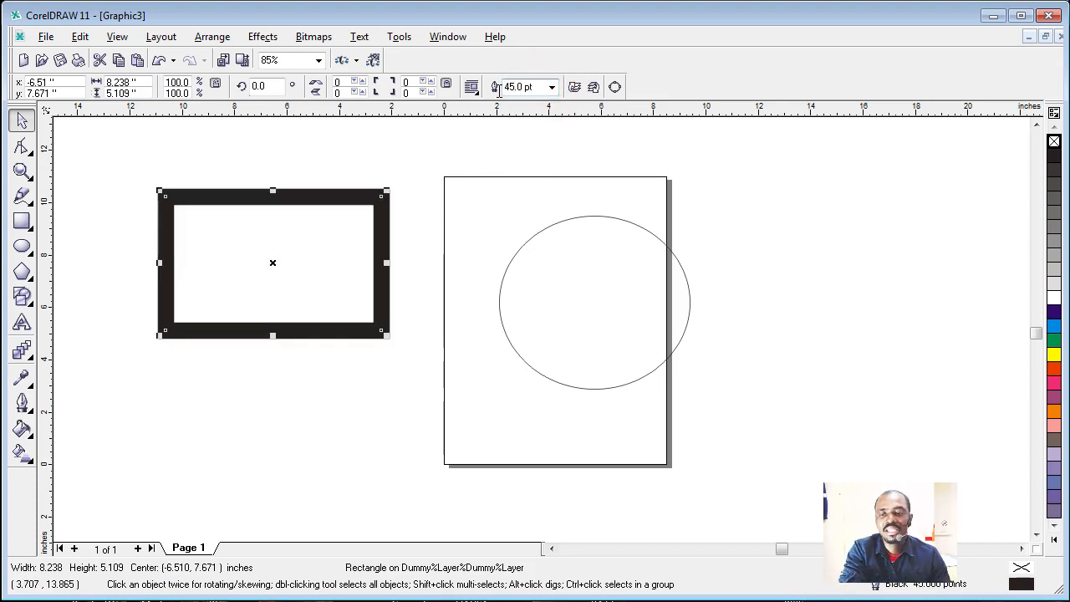
{"action": "left_click", "coordinate": [360, 409]}
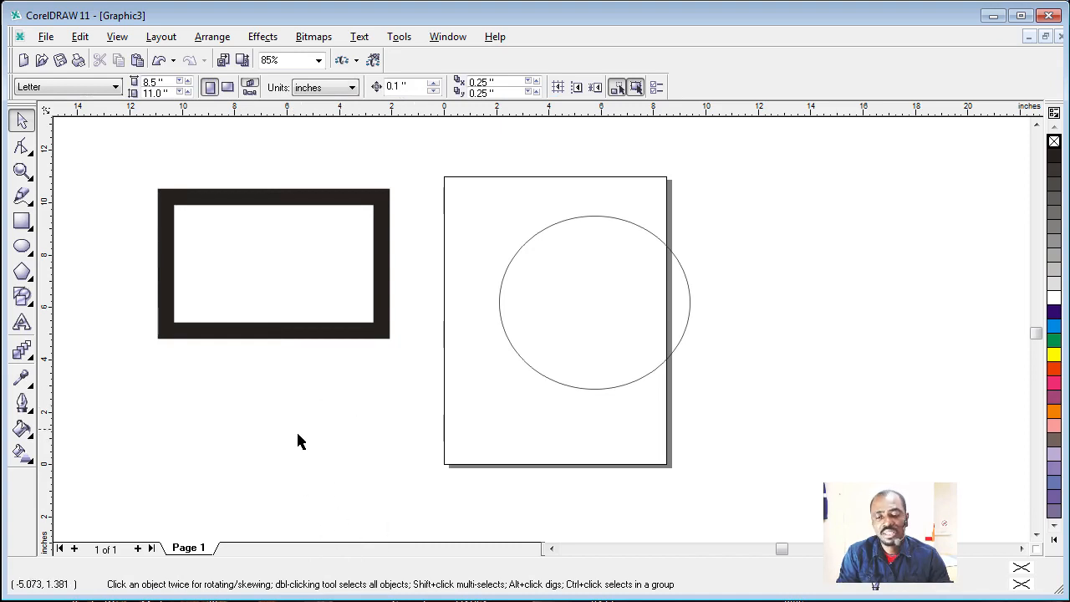
Step: Move the ellipse so it lies fully inside the page, centred at about 4.09, 5.77 inches
{"action": "left_click", "coordinate": [292, 251]}
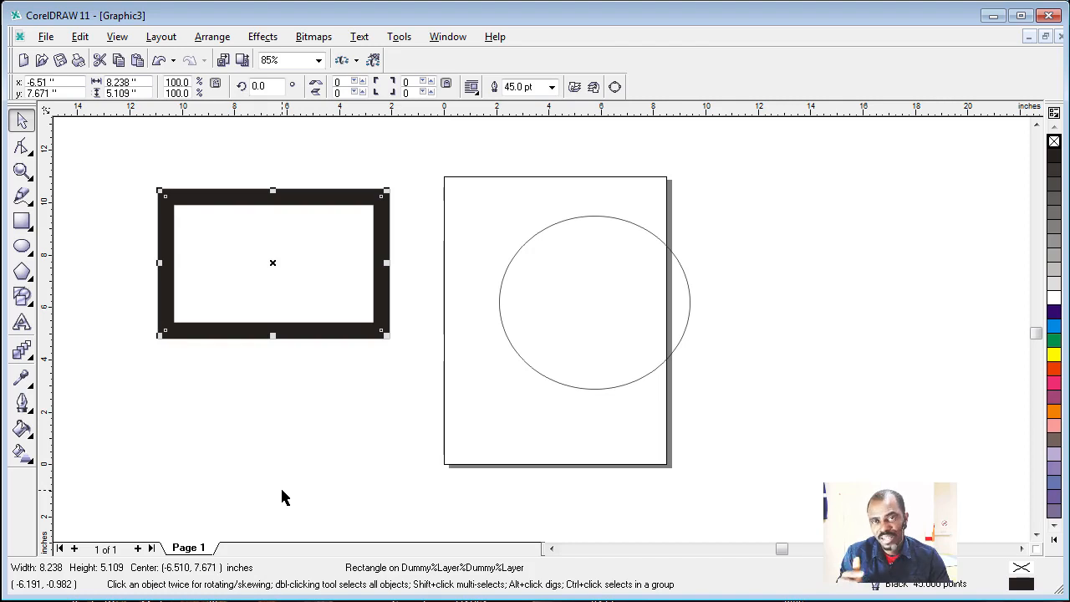
{"action": "left_click", "coordinate": [551, 326]}
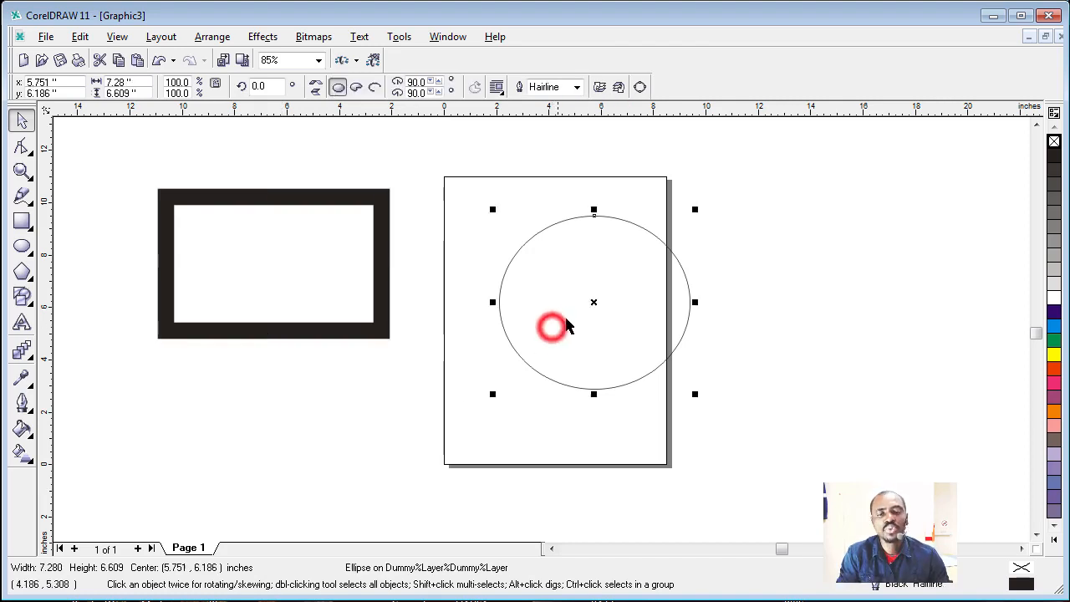
{"action": "left_click_drag", "start_coordinate": [591, 302], "coordinate": [547, 312]}
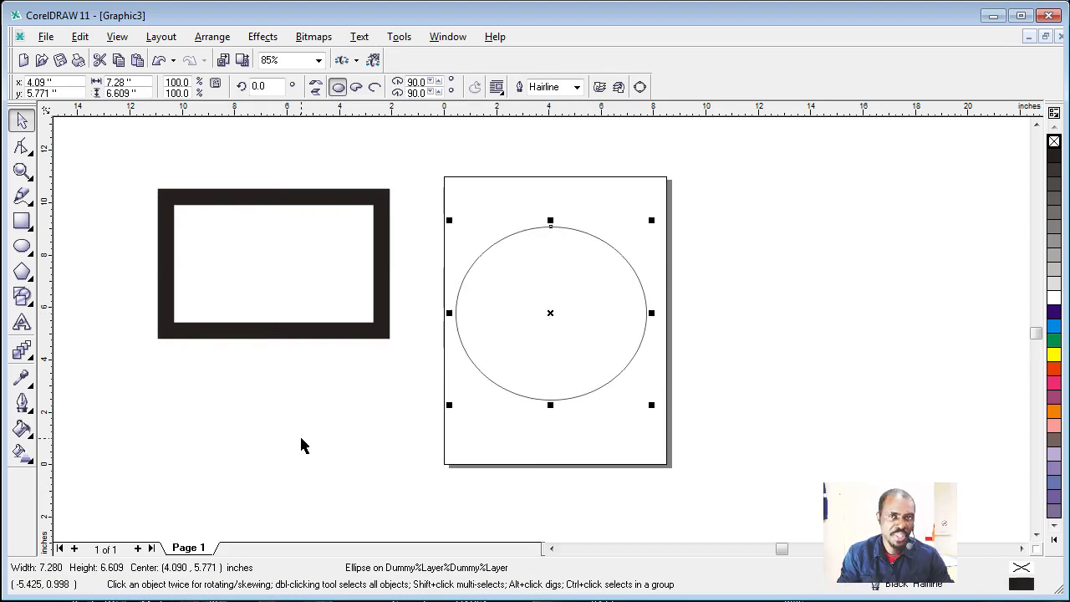
{"action": "left_click", "coordinate": [300, 445]}
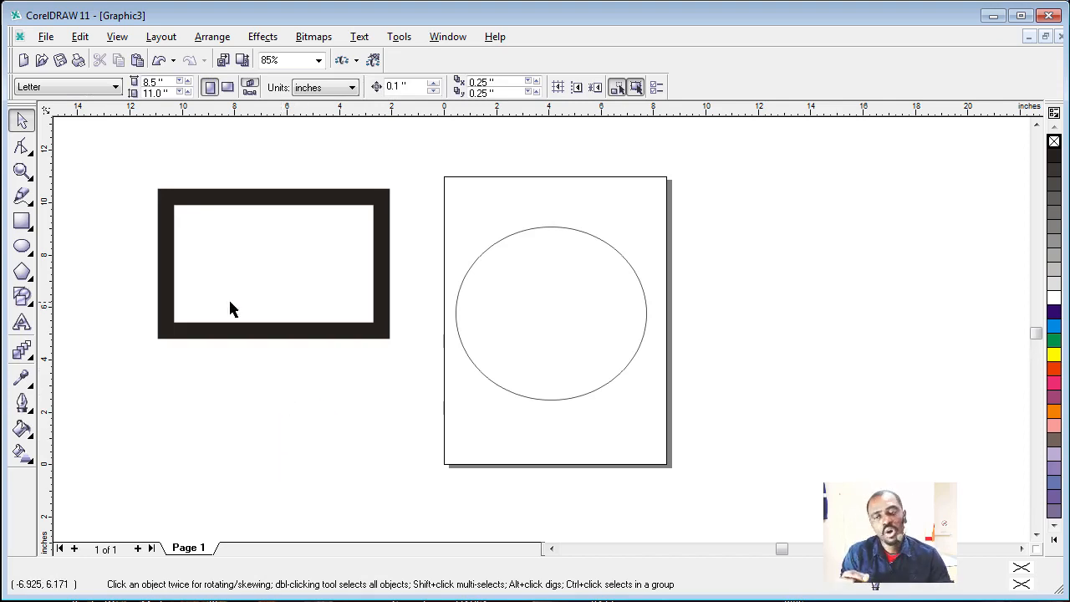
Step: Fill the rectangle with red, change the fill to light blue, and colour its outline red
{"action": "left_click", "coordinate": [251, 286]}
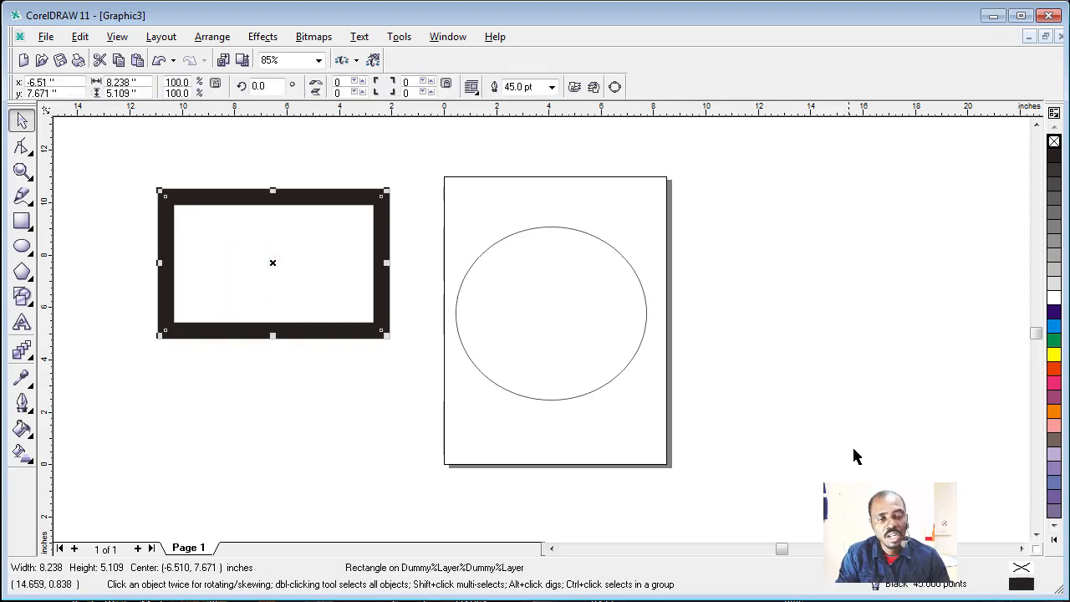
{"action": "left_click", "coordinate": [1051, 369]}
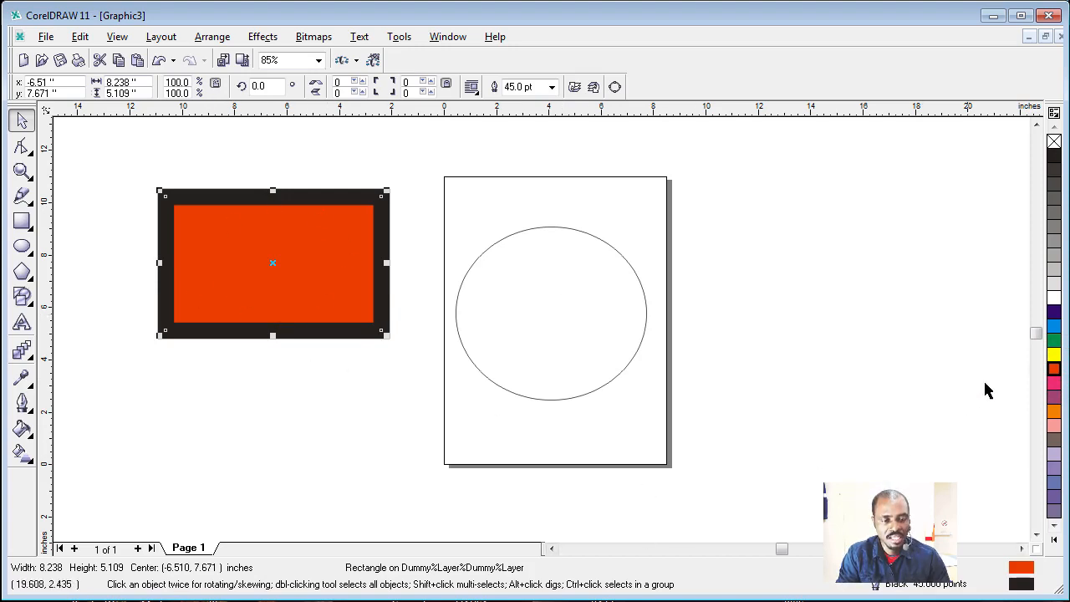
{"action": "left_click", "coordinate": [1053, 328]}
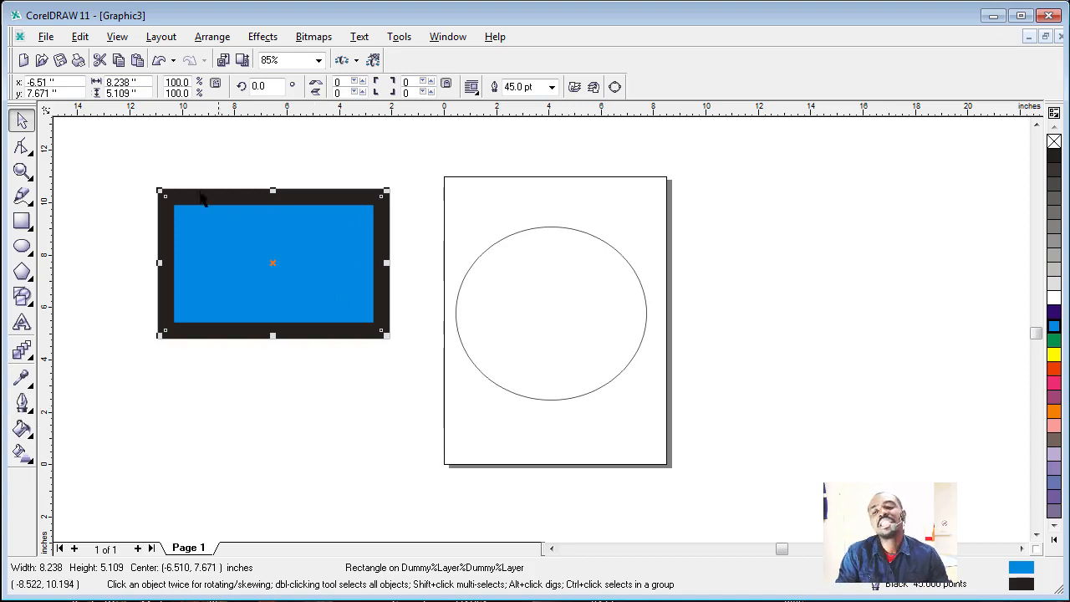
{"action": "right_click", "coordinate": [1053, 373]}
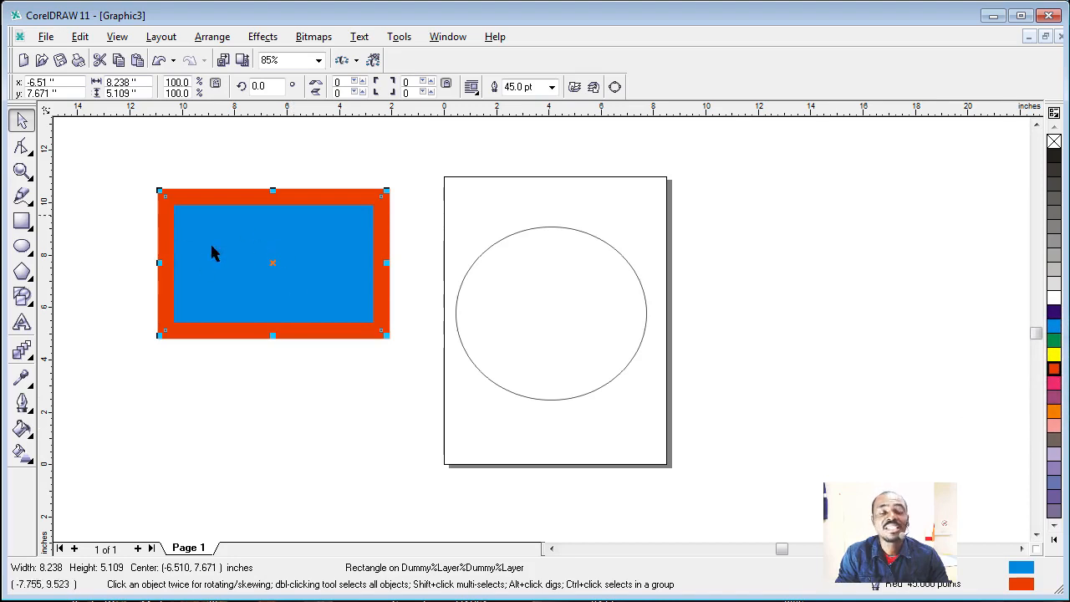
{"action": "left_click", "coordinate": [285, 402]}
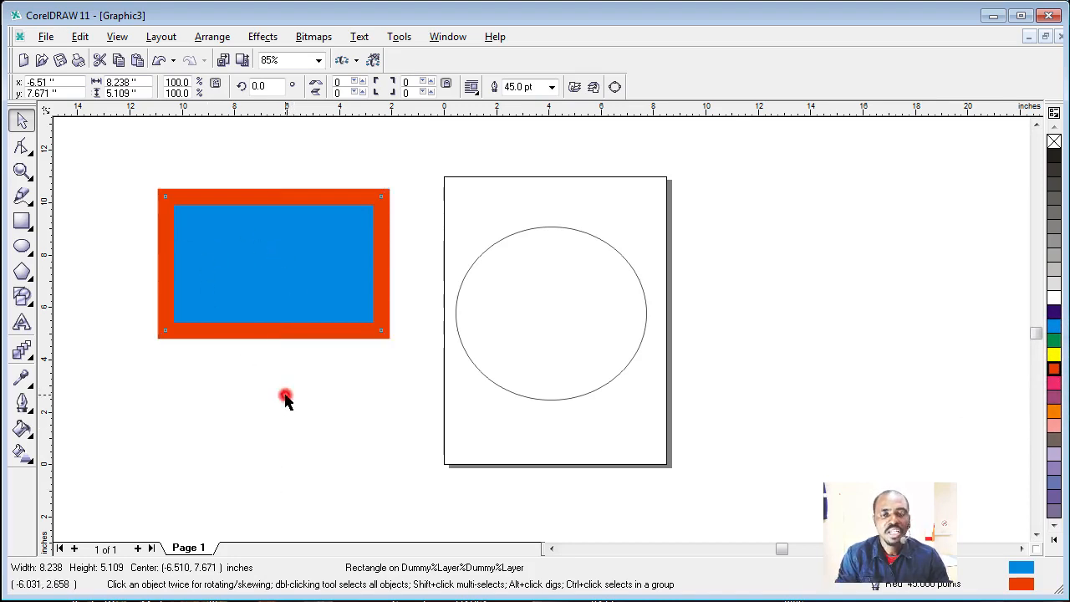
Step: Fill the ellipse with light pink and colour its outline yellow
{"action": "left_click", "coordinate": [564, 319]}
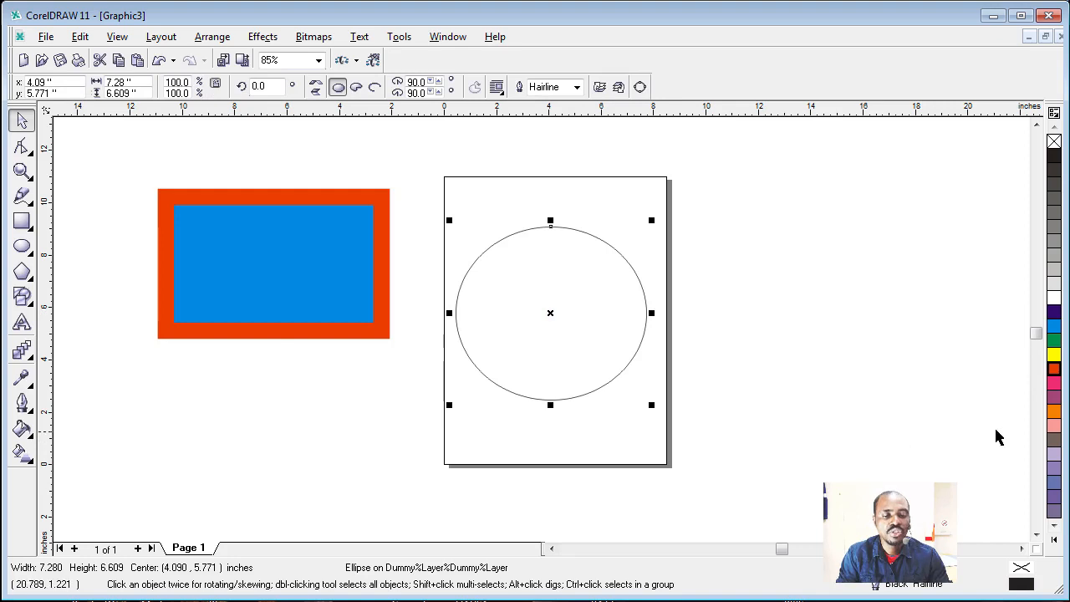
{"action": "left_click", "coordinate": [1053, 426]}
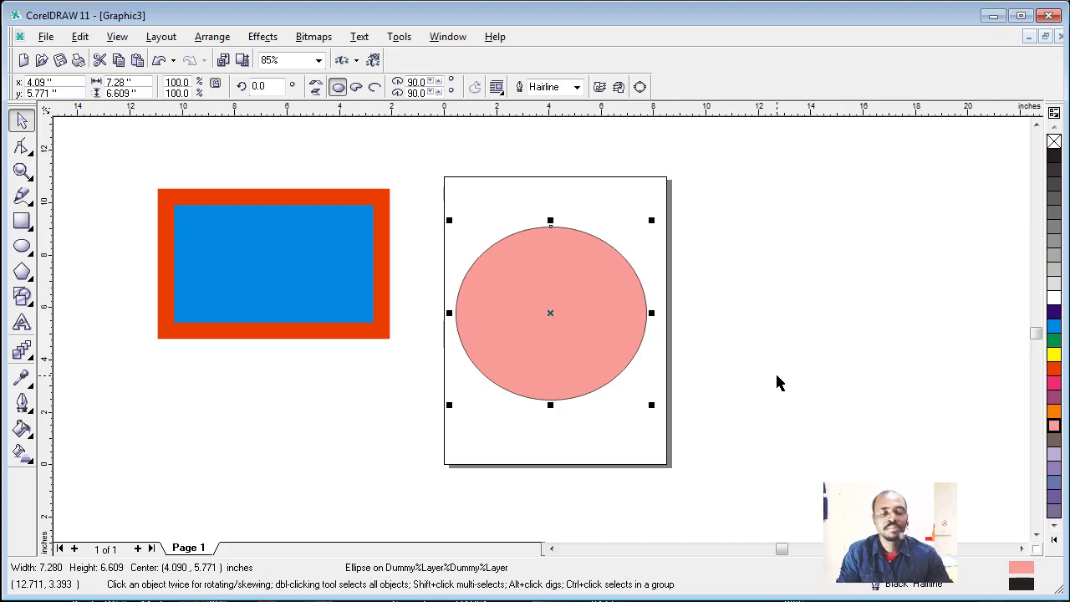
{"action": "right_click", "coordinate": [1051, 358]}
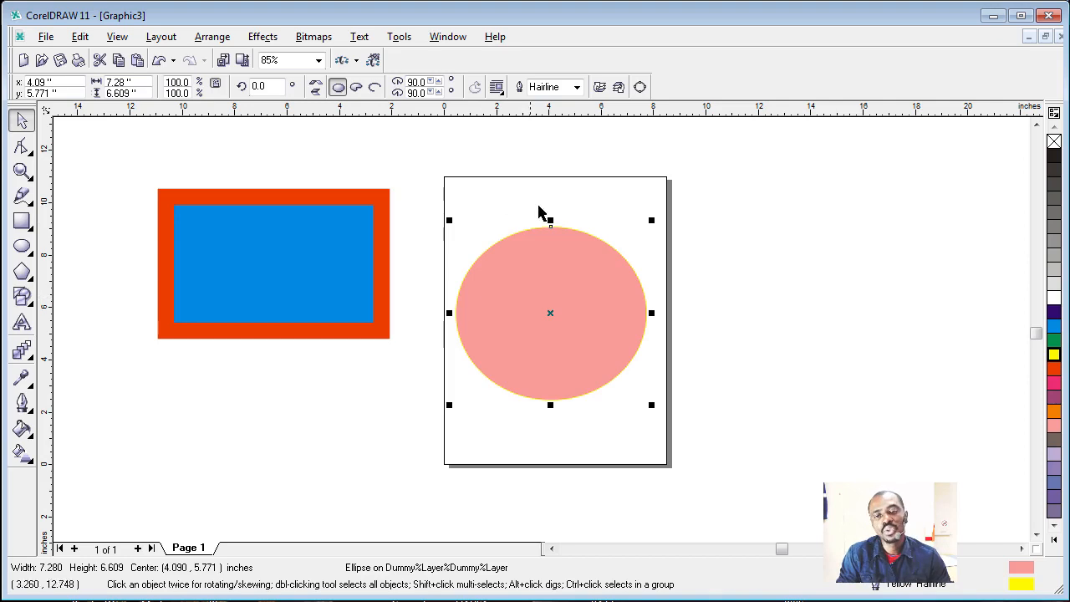
Step: Set the ellipse's outline width to 8 pt, and increase it to 24 pt
{"action": "left_click", "coordinate": [576, 87]}
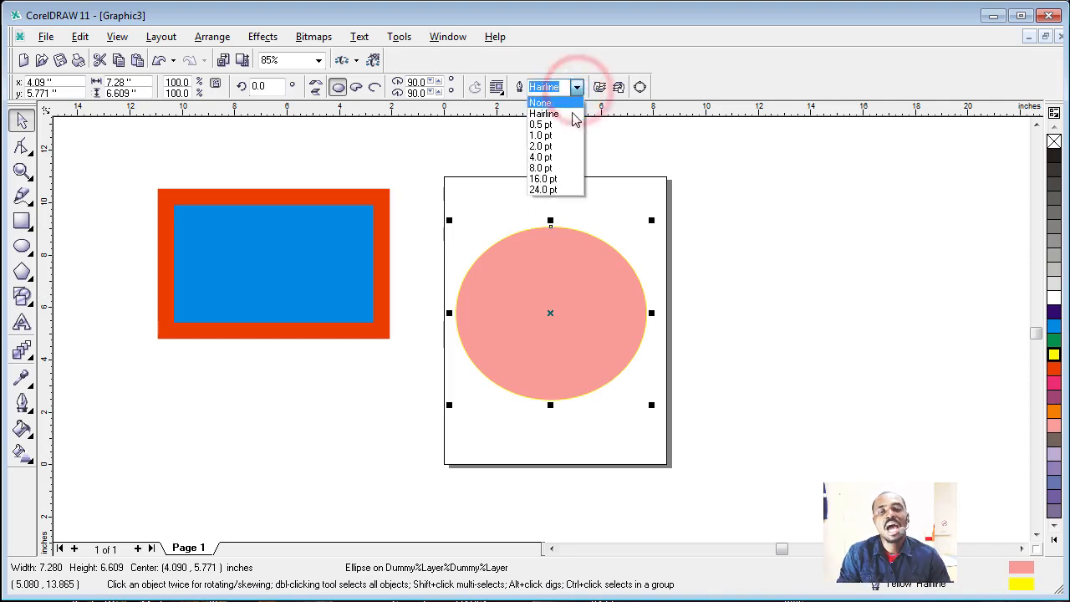
{"action": "left_click", "coordinate": [543, 170]}
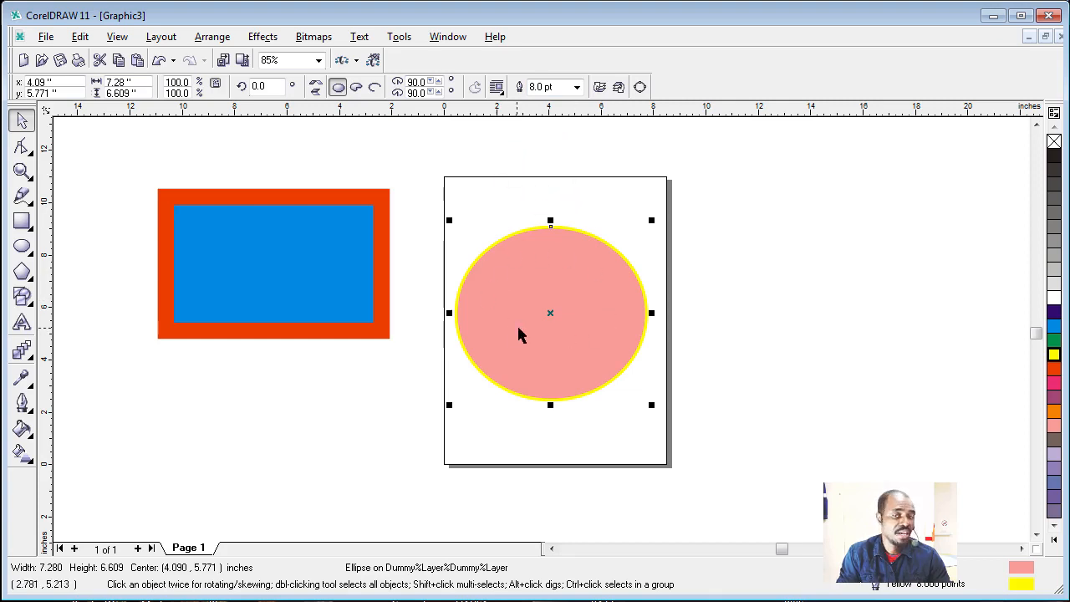
{"action": "left_click", "coordinate": [575, 87]}
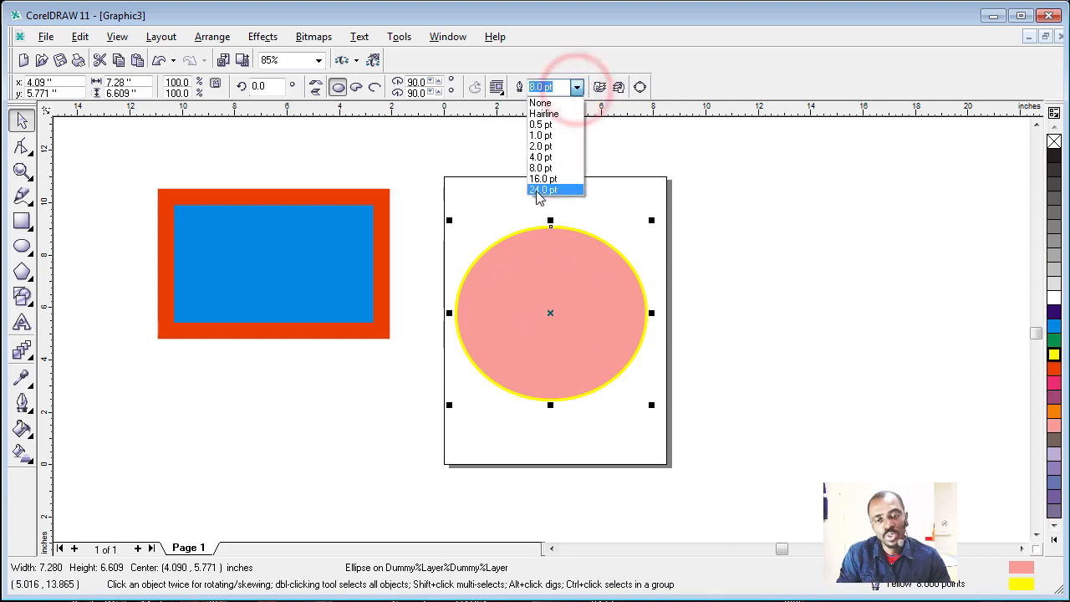
{"action": "left_click", "coordinate": [537, 192]}
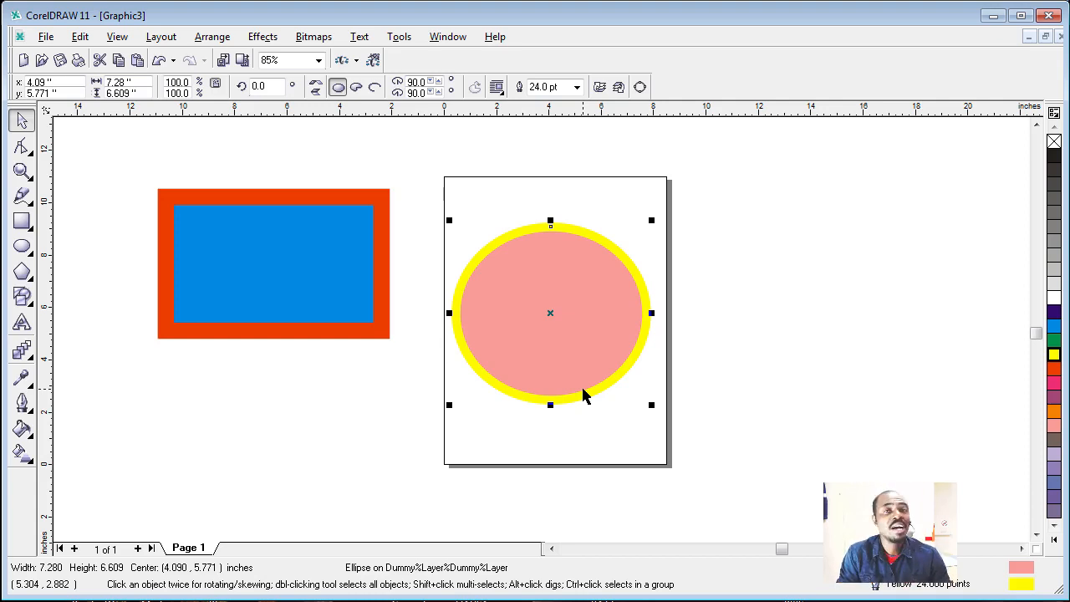
Step: Remove the ellipse's outline by setting its width to None, and deselect the ellipse
{"action": "left_click", "coordinate": [577, 87]}
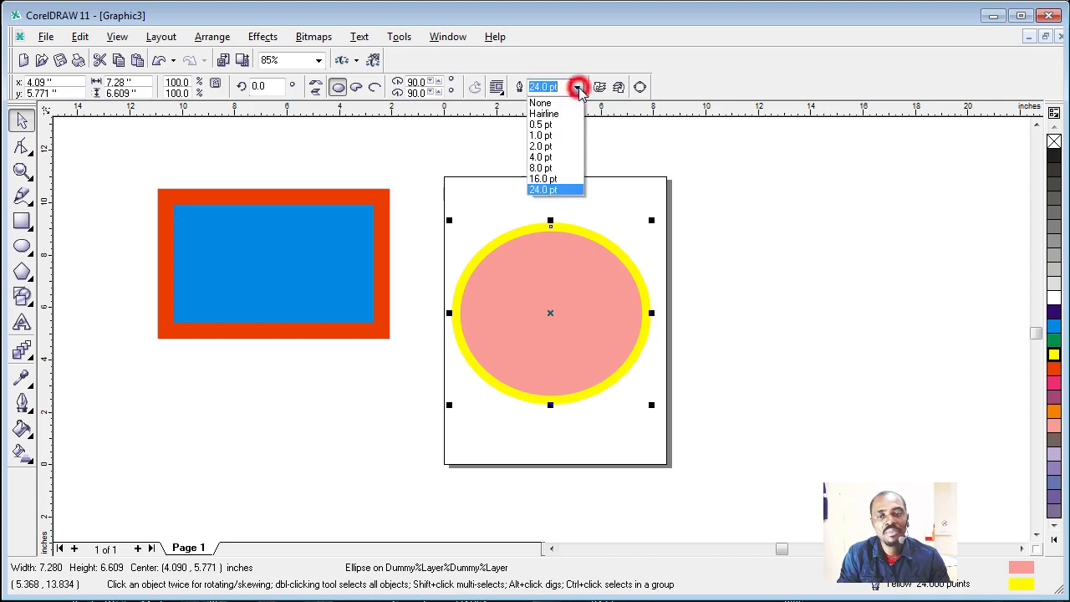
{"action": "left_click", "coordinate": [535, 102]}
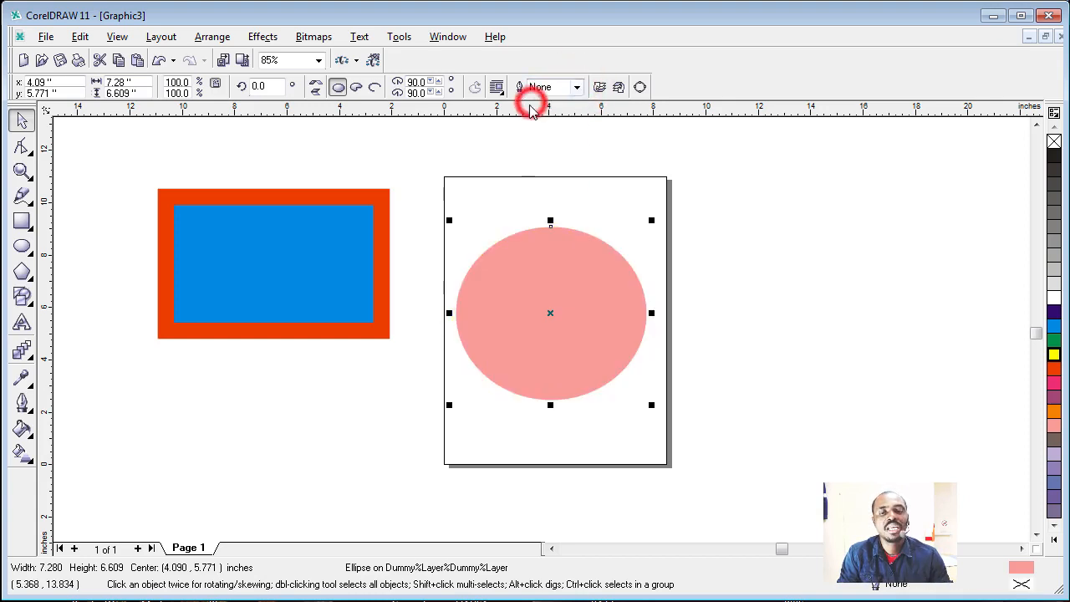
{"action": "left_click", "coordinate": [400, 411]}
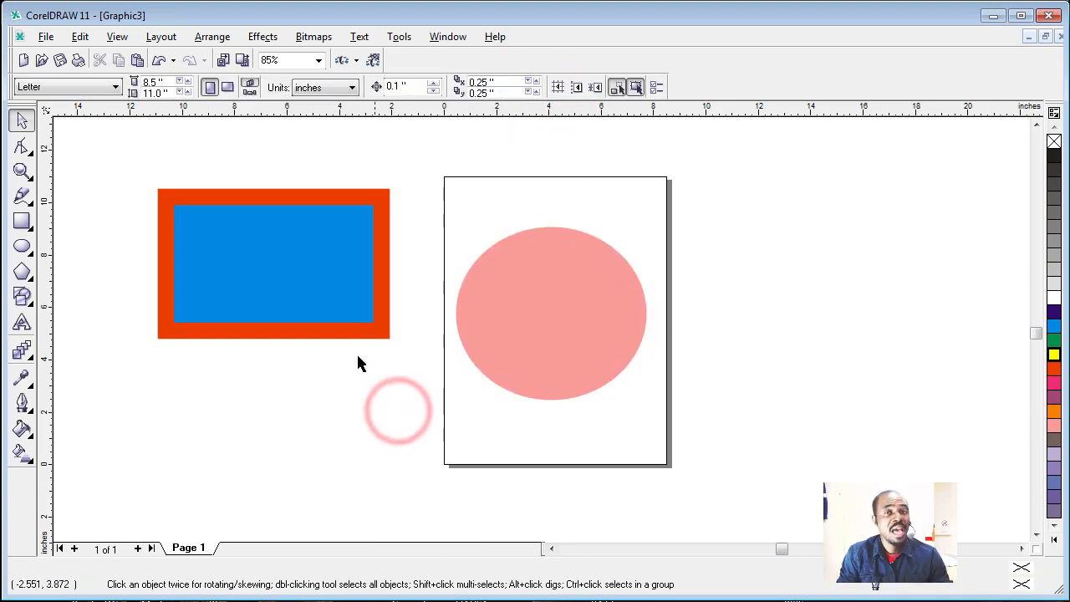
Step: Remove the blue rectangle's outline using the no-colour swatch, and clear the selection
{"action": "left_click", "coordinate": [303, 246]}
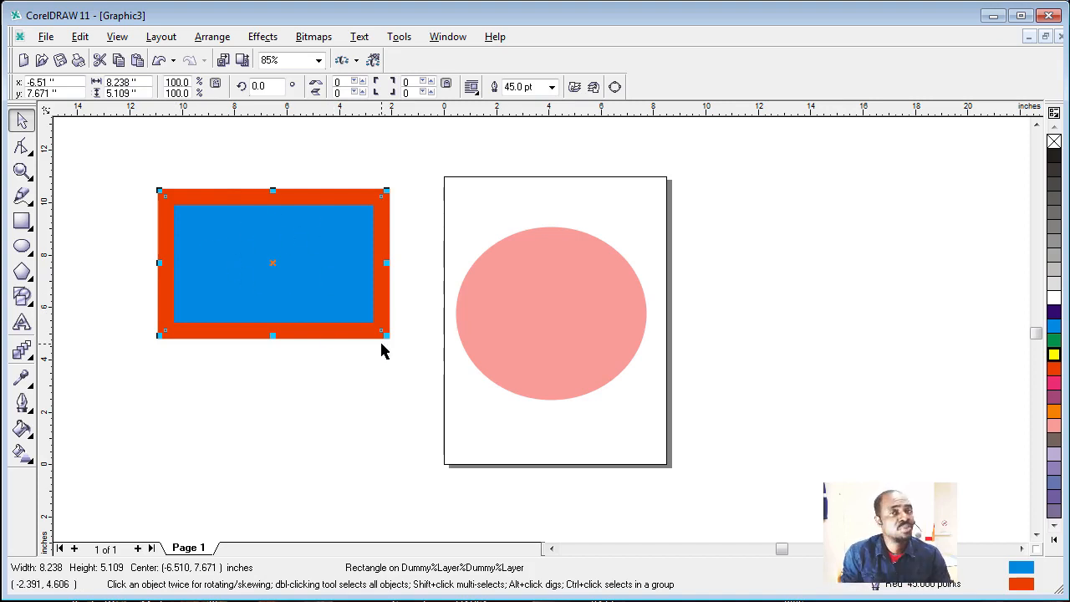
{"action": "right_click", "coordinate": [1054, 144]}
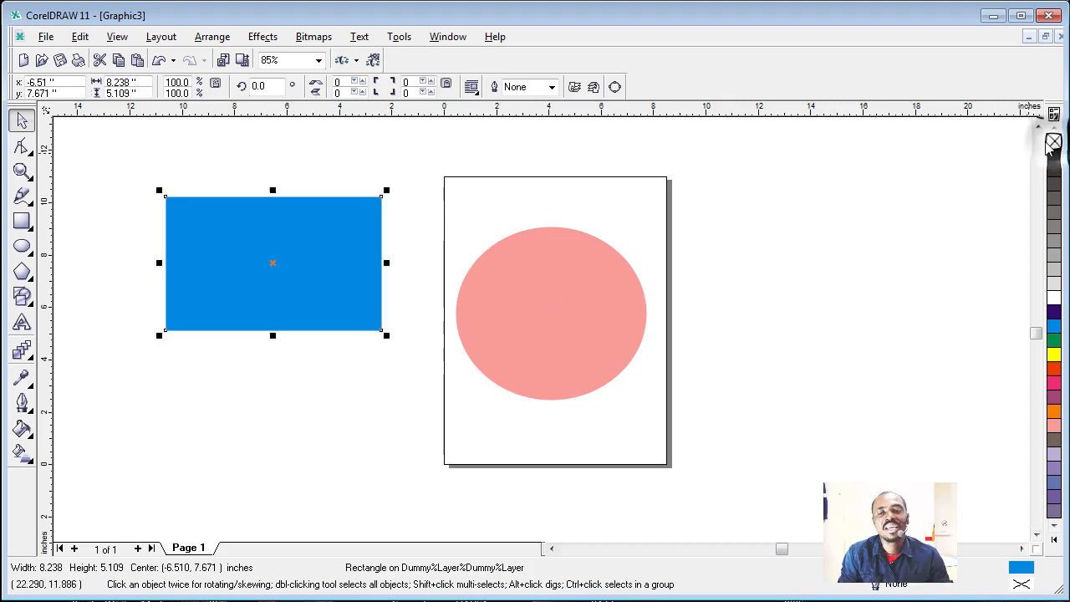
{"action": "left_click", "coordinate": [822, 291]}
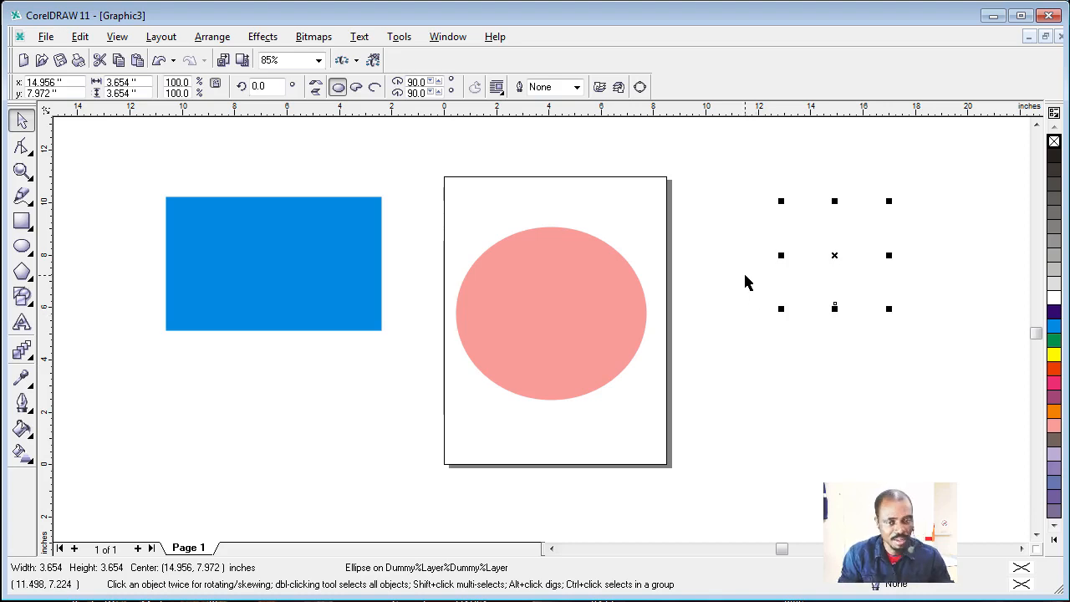
{"action": "left_click", "coordinate": [740, 305]}
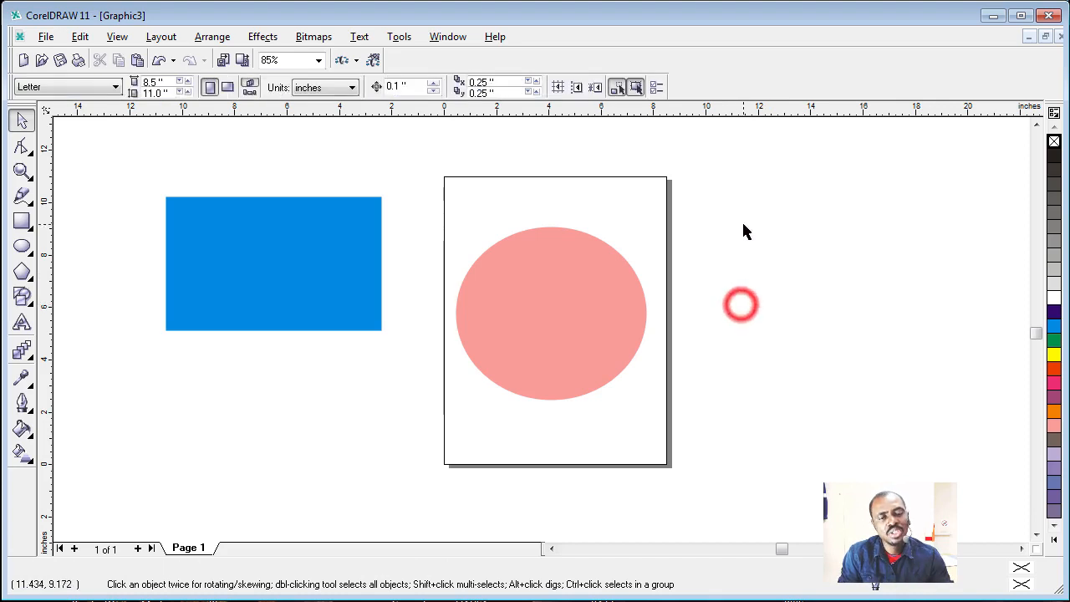
Step: Select the invisible circle and the invisible rectangle right of the page one after the other, and clear the selection
{"action": "left_click", "coordinate": [823, 238]}
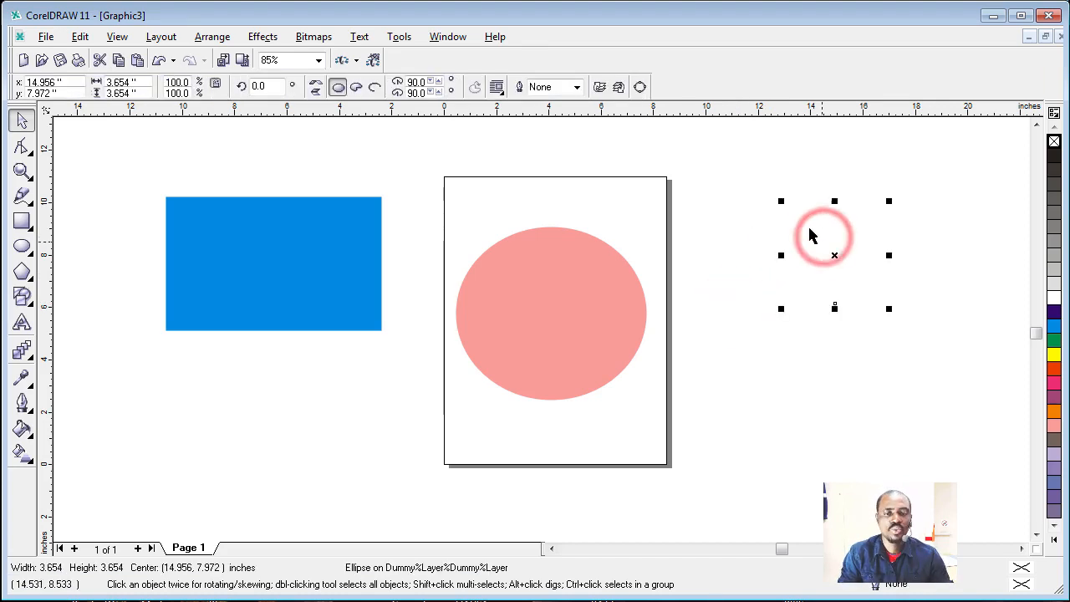
{"action": "left_click", "coordinate": [848, 396]}
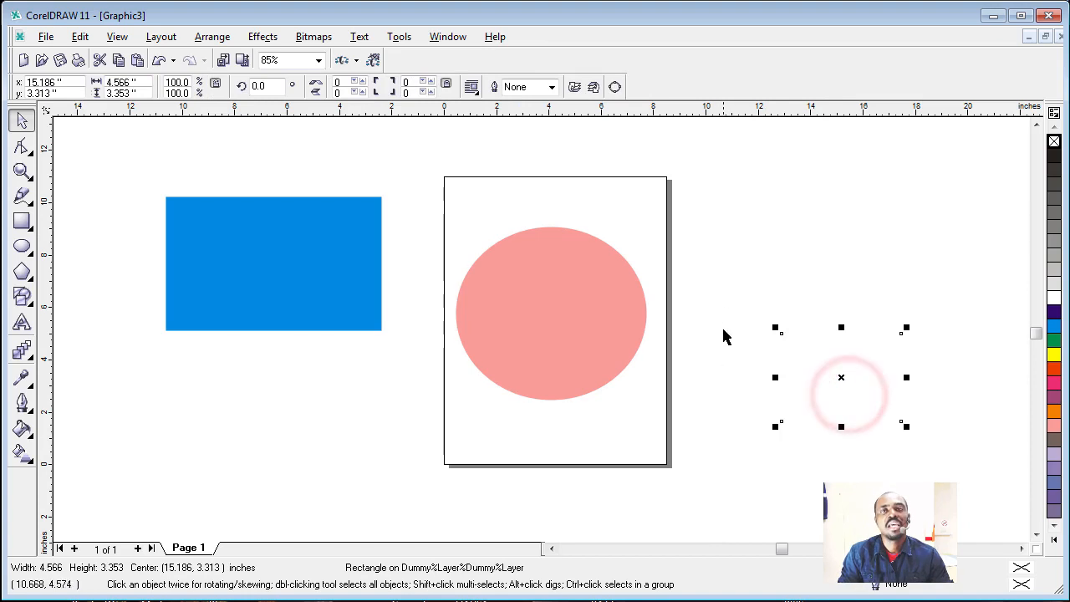
{"action": "left_click", "coordinate": [731, 293]}
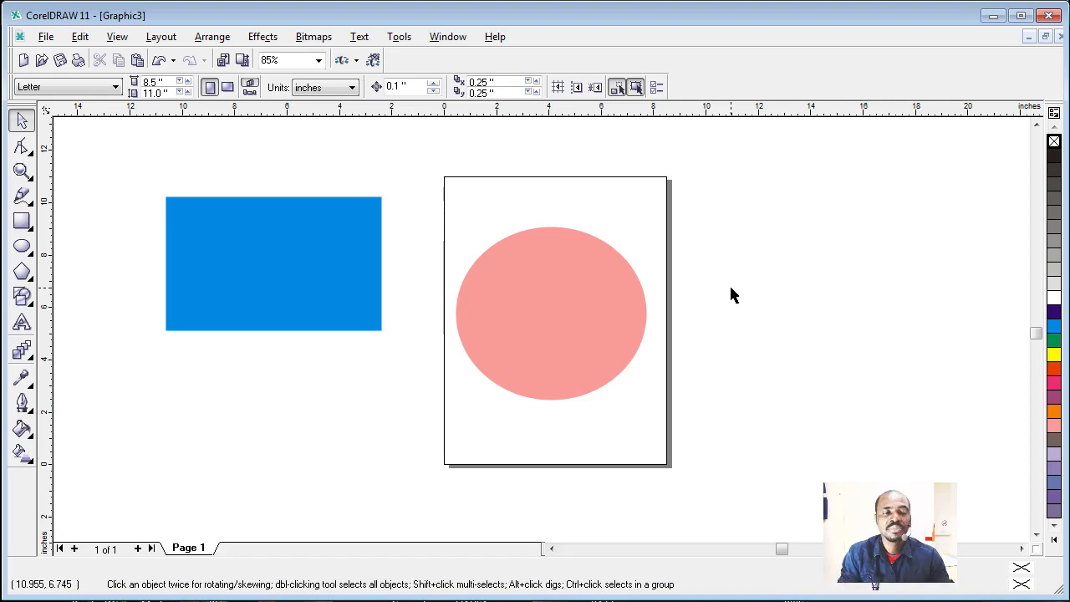
{"action": "left_click", "coordinate": [893, 230]}
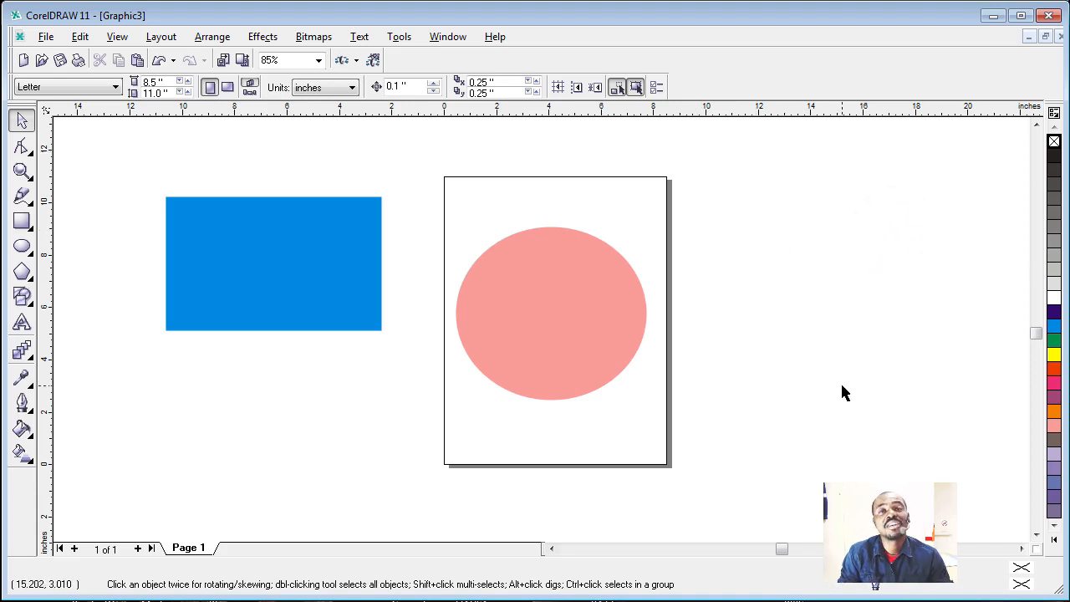
{"action": "left_click", "coordinate": [719, 148]}
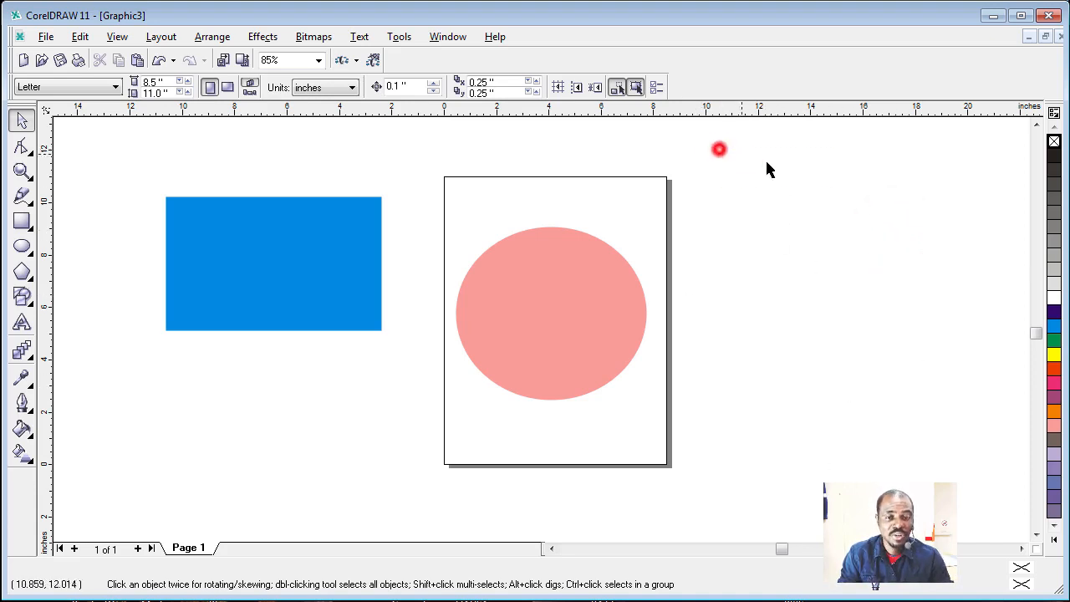
Step: Select both invisible shapes right of the page together, fill them with light grey, and deselect them
{"action": "left_click_drag", "start_coordinate": [767, 170], "coordinate": [970, 347]}
{"action": "scroll", "coordinate": [1019, 541], "scroll_direction": "down", "scroll_amount": 3}
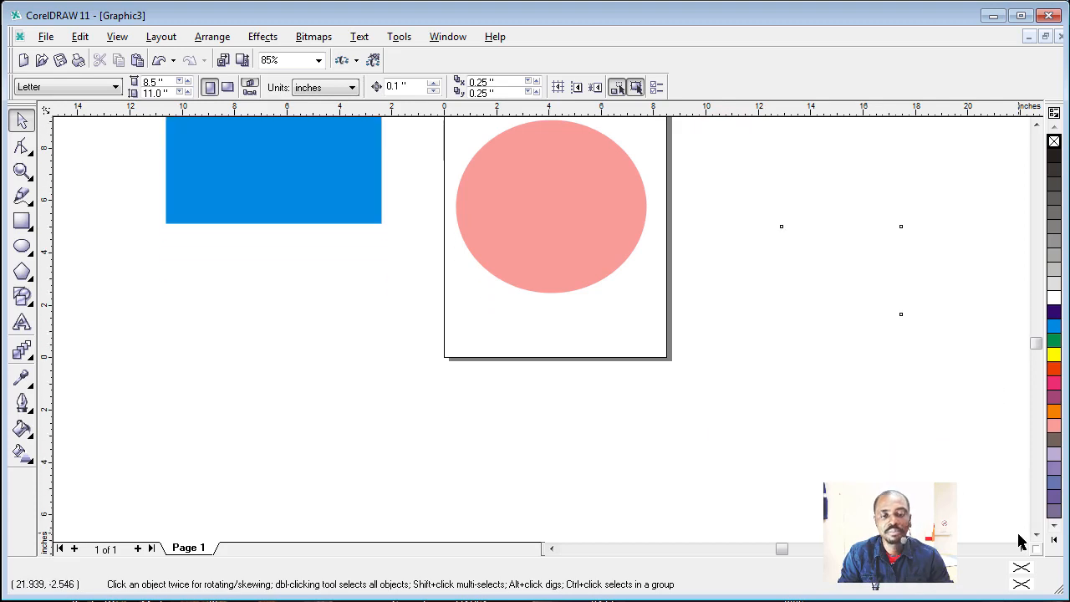
{"action": "left_click", "coordinate": [1036, 126]}
{"action": "left_click", "coordinate": [1035, 127]}
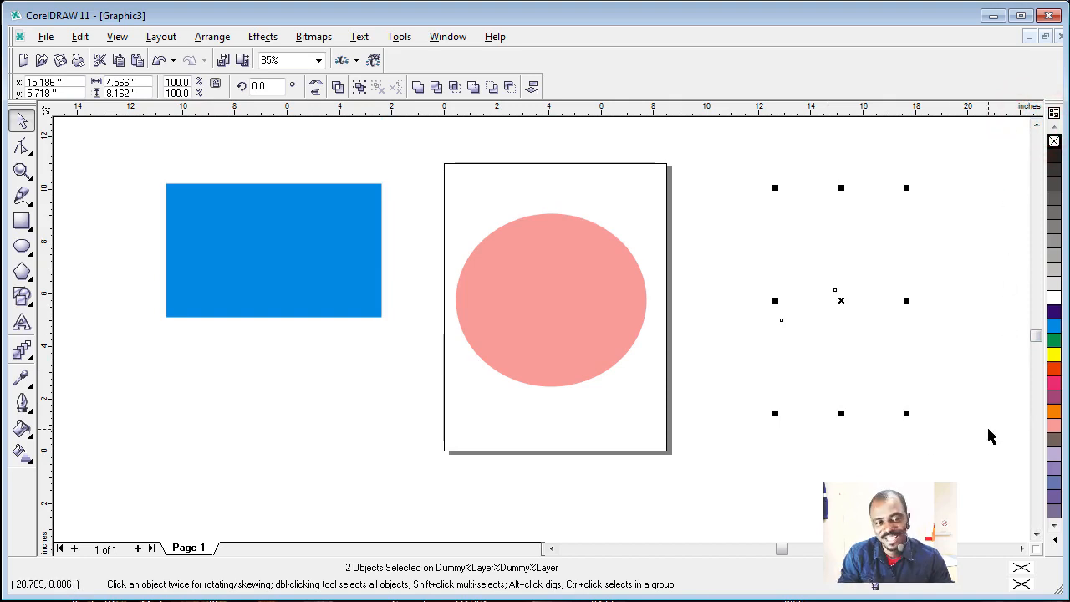
{"action": "left_click", "coordinate": [1053, 281]}
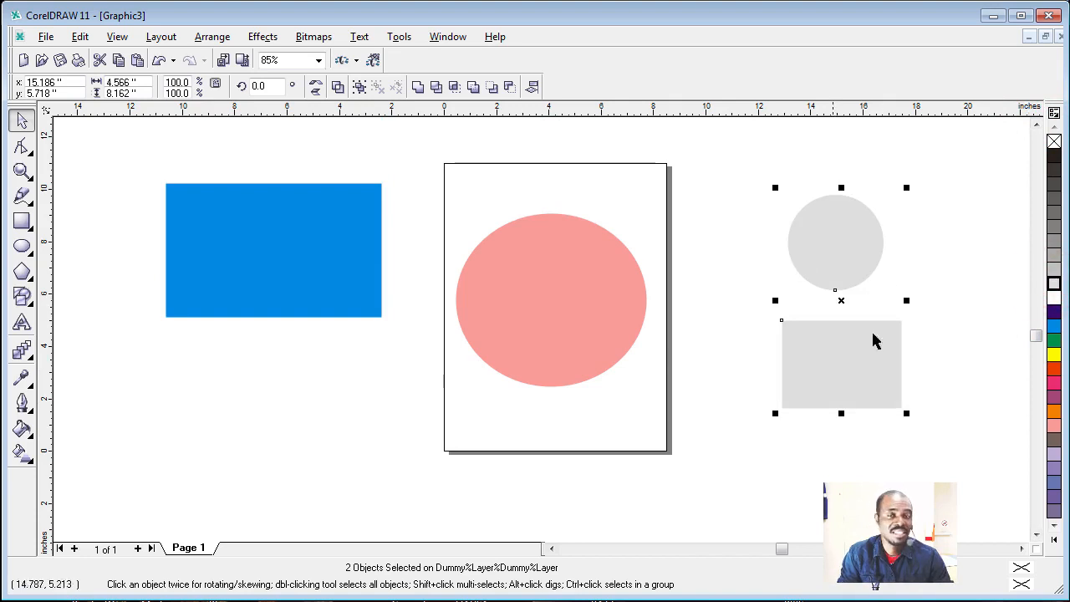
{"action": "left_click", "coordinate": [738, 462]}
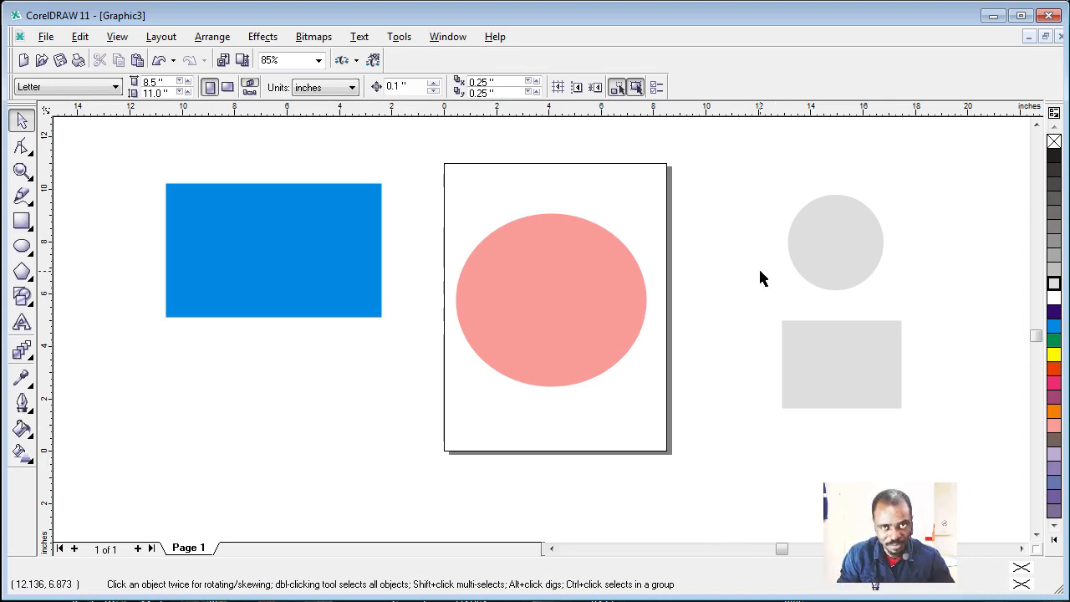
Step: Enlarge the grey rectangle to about 6.6 by 4.9 inches and overlap it with the pink ellipse on the page's lower half
{"action": "left_click", "coordinate": [801, 236]}
{"action": "left_click", "coordinate": [833, 360]}
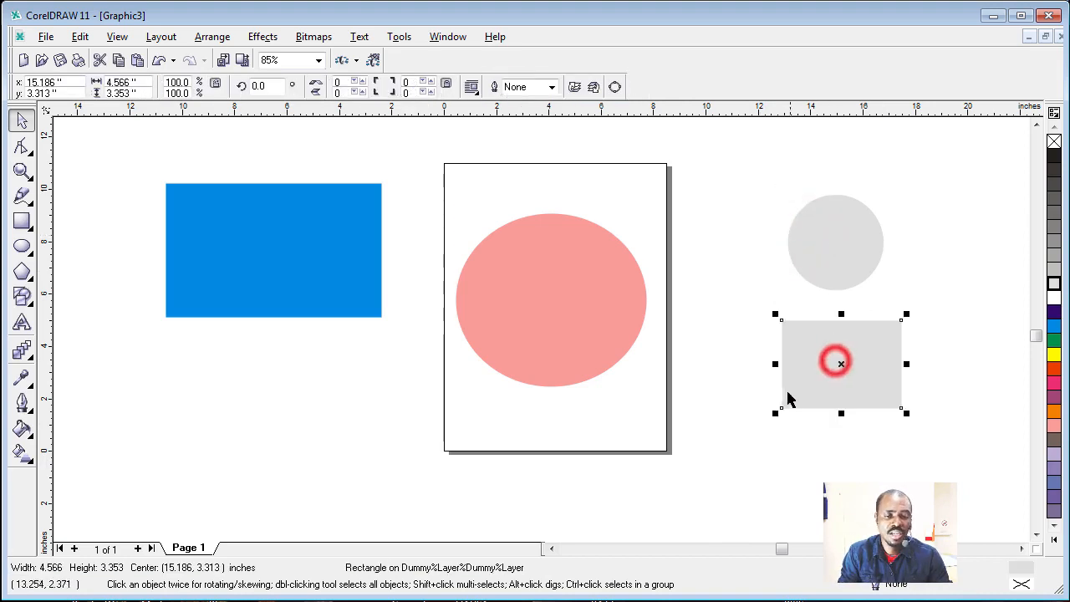
{"action": "left_click_drag", "start_coordinate": [777, 414], "coordinate": [723, 460]}
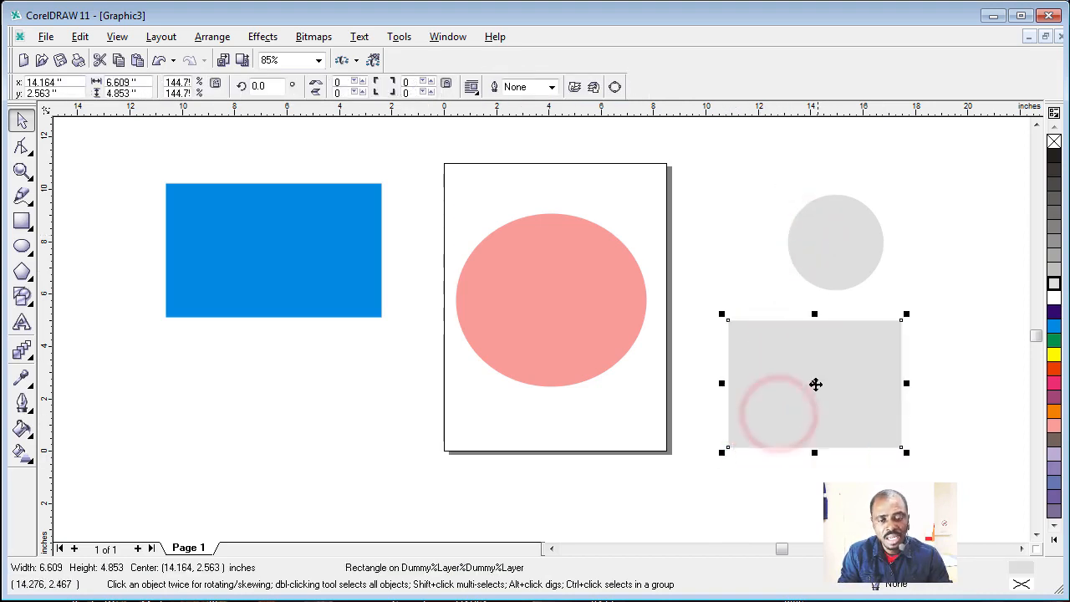
{"action": "left_click_drag", "start_coordinate": [814, 383], "coordinate": [660, 345]}
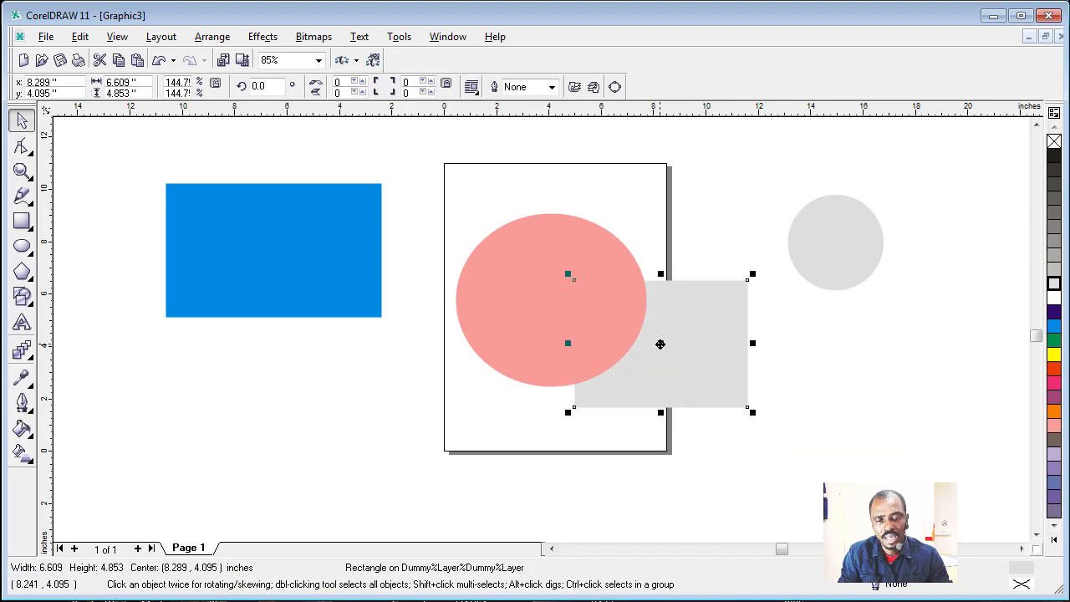
{"action": "left_click", "coordinate": [463, 422]}
{"action": "left_click", "coordinate": [540, 296]}
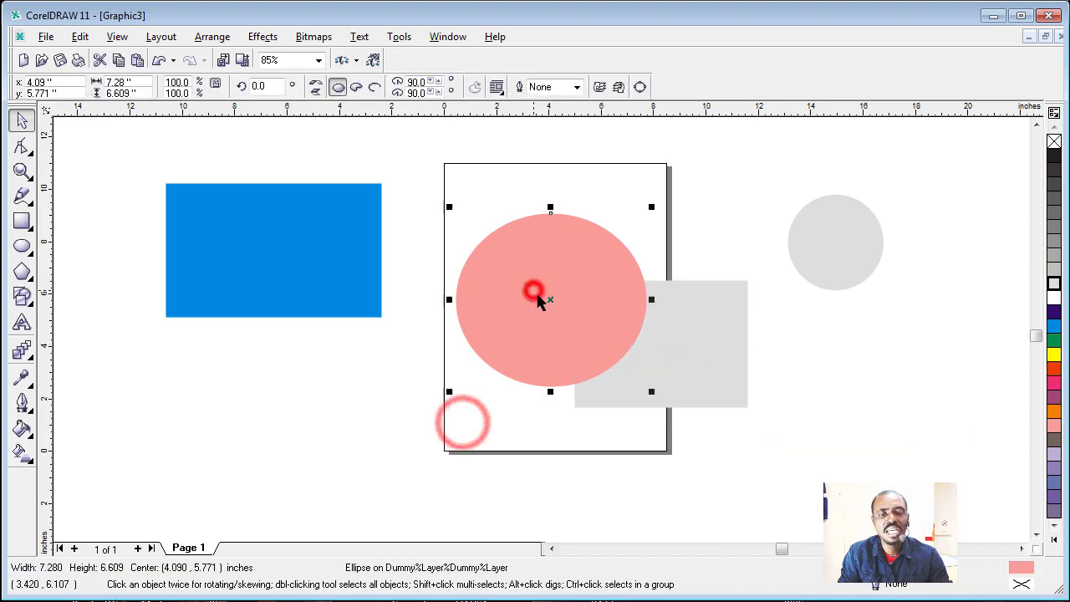
{"action": "left_click_drag", "start_coordinate": [550, 298], "coordinate": [565, 330]}
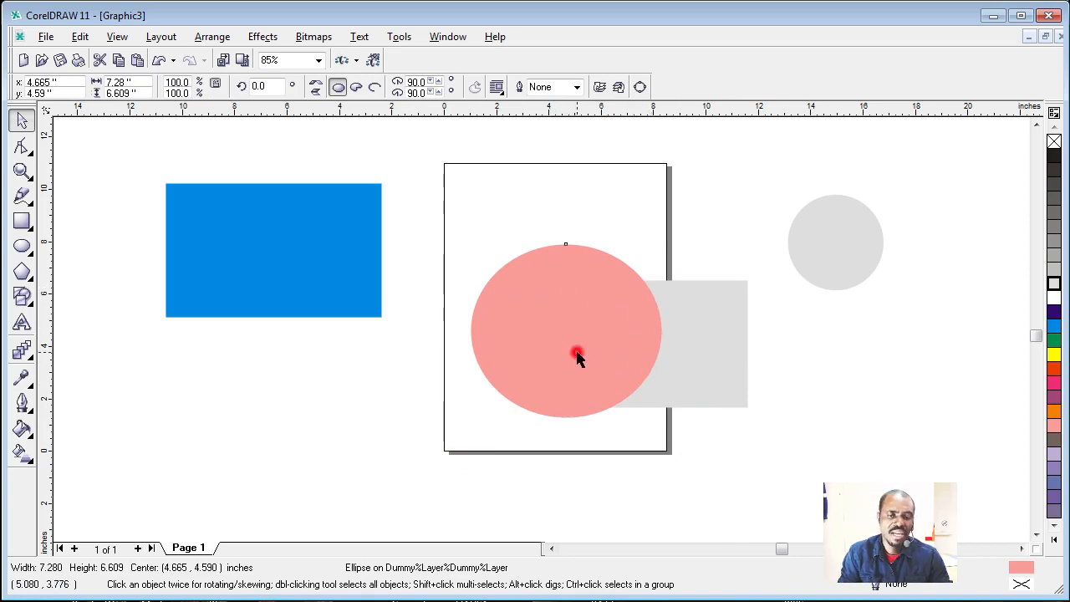
Step: Give the pink ellipse a cyan outline with a width of 4 pt, and deselect it
{"action": "left_click", "coordinate": [577, 355]}
{"action": "right_click", "coordinate": [1052, 327]}
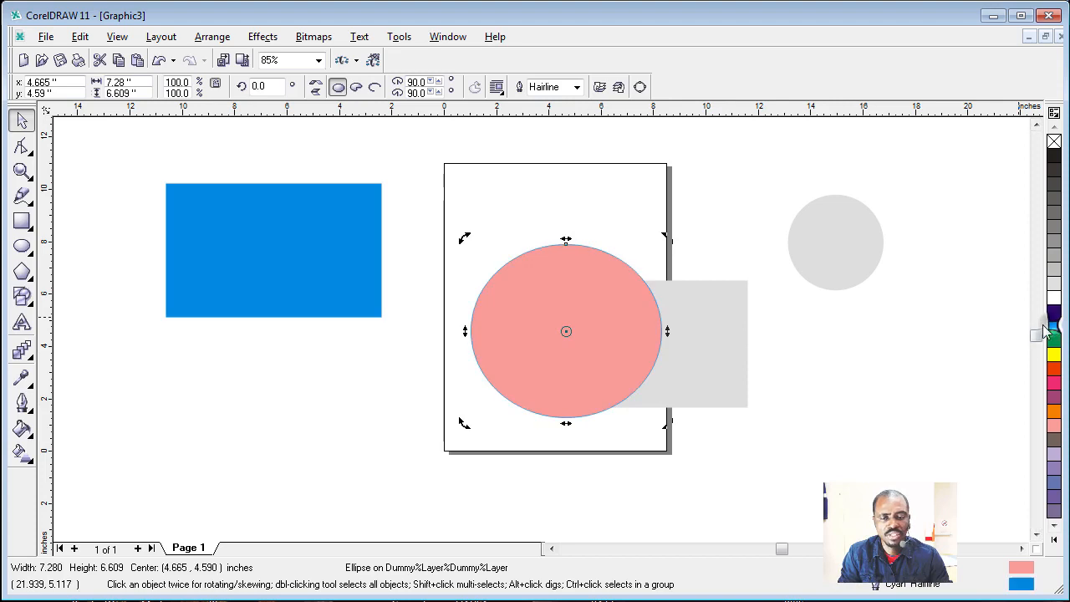
{"action": "left_click", "coordinate": [576, 87]}
{"action": "left_click", "coordinate": [556, 159]}
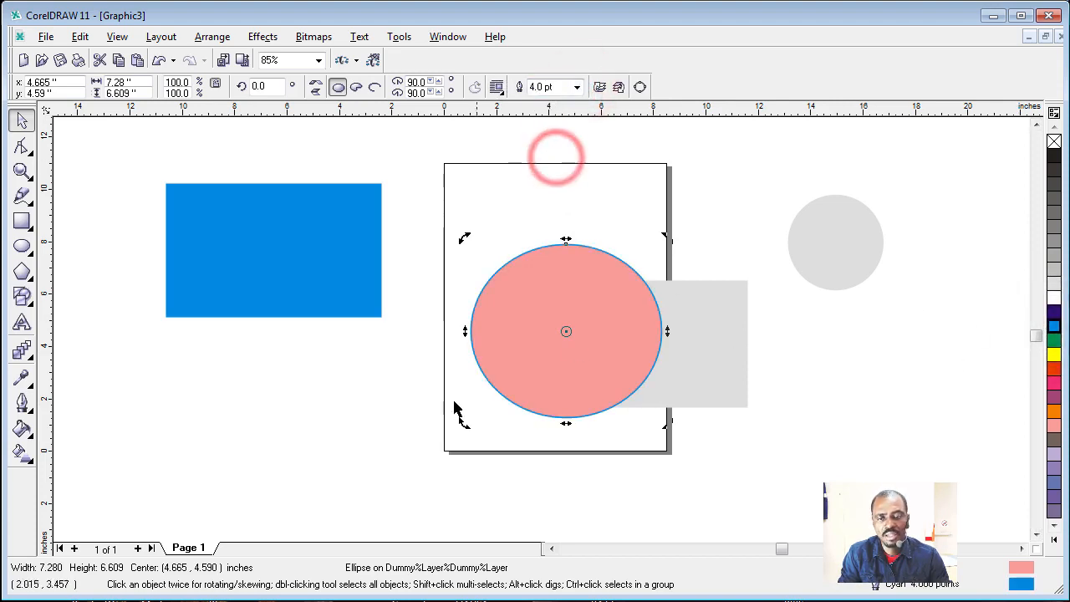
{"action": "left_click", "coordinate": [389, 424]}
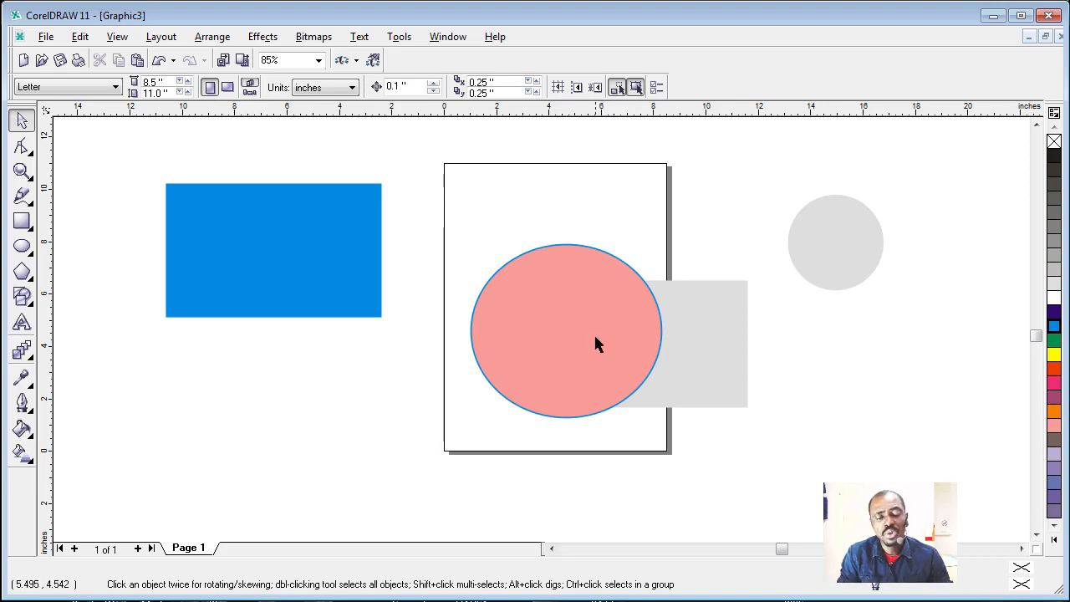
Step: Remove the ellipse's pink fill while keeping its cyan outline, and clear the selection
{"action": "left_click", "coordinate": [548, 310]}
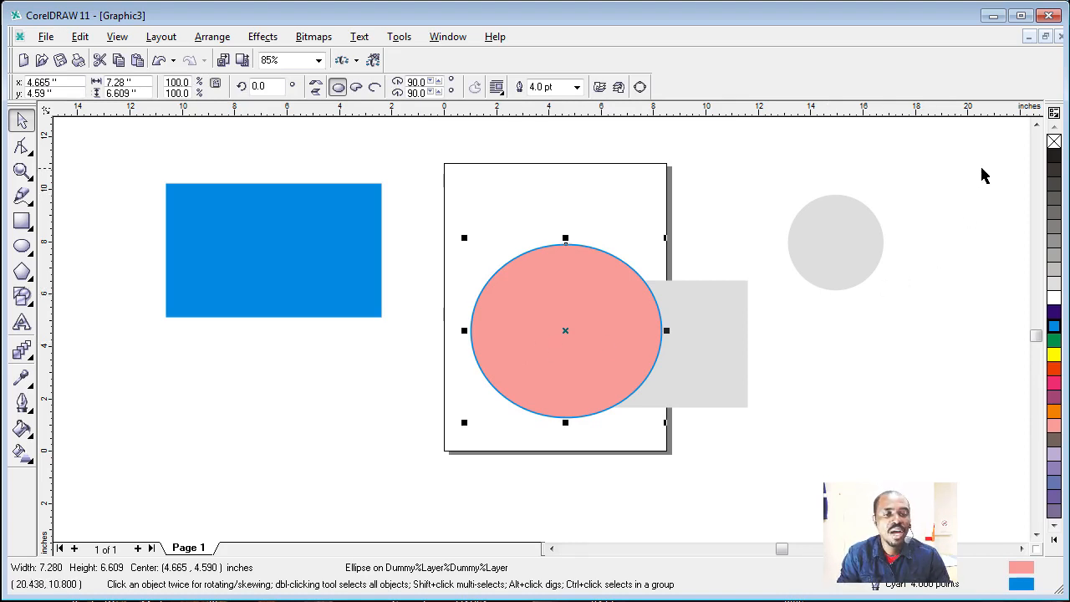
{"action": "left_click", "coordinate": [1053, 142]}
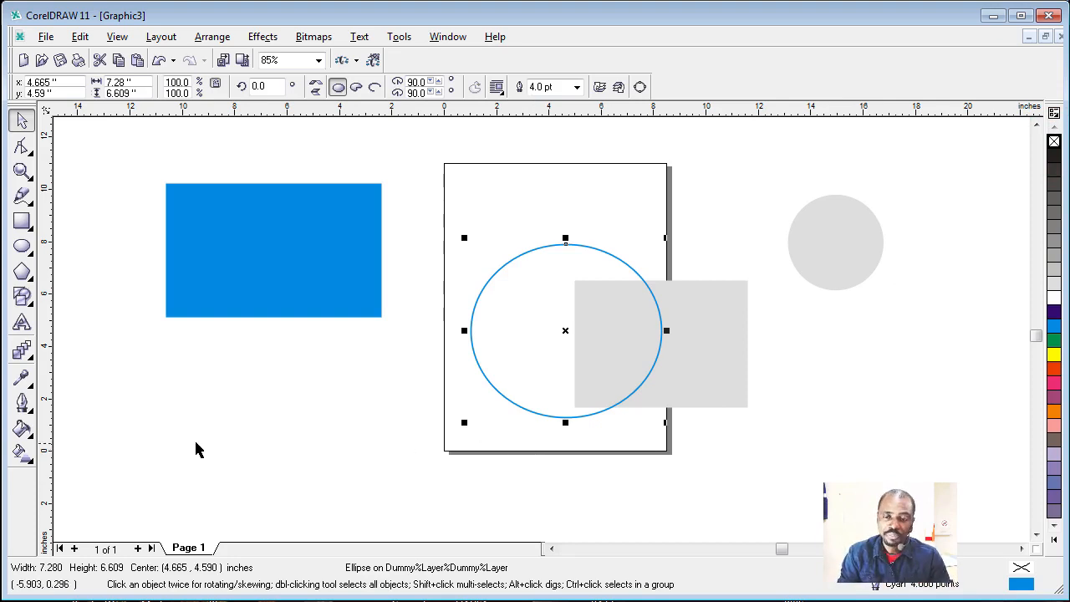
{"action": "left_click", "coordinate": [225, 417]}
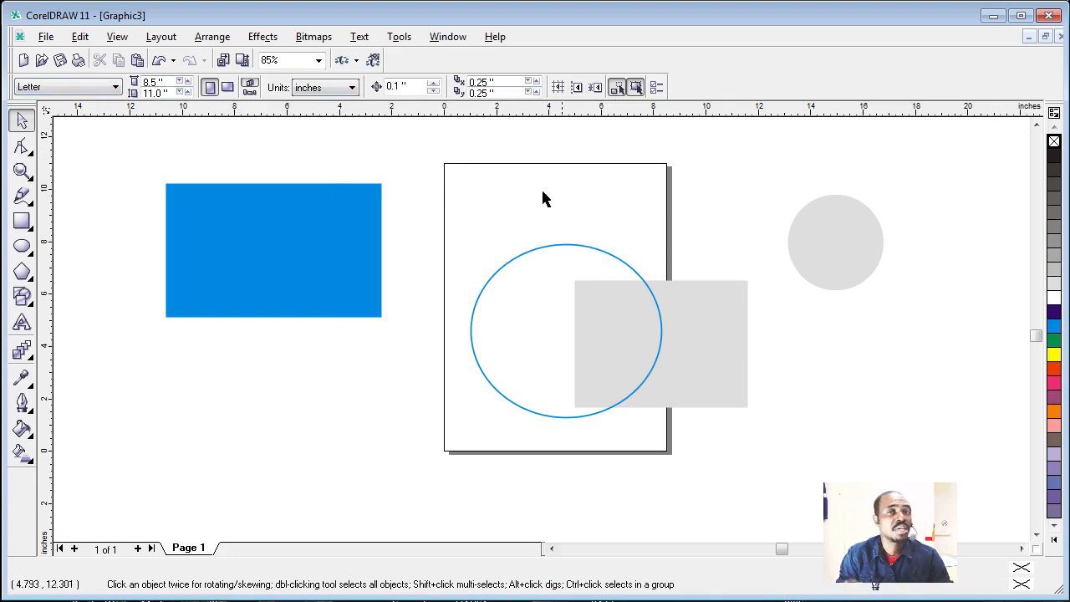
{"action": "left_click", "coordinate": [349, 368]}
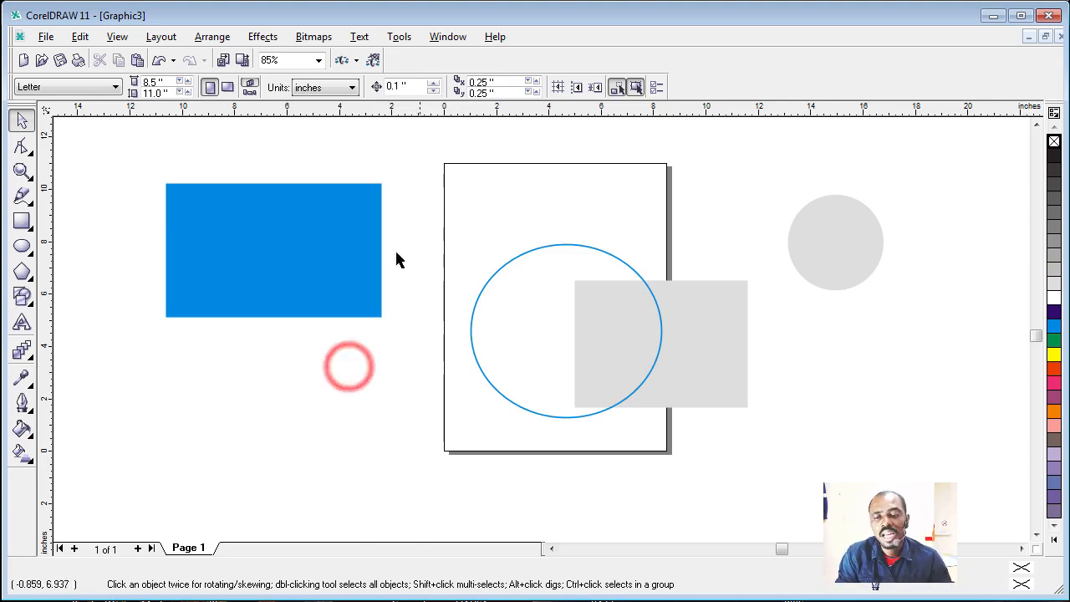
{"action": "left_click", "coordinate": [472, 311]}
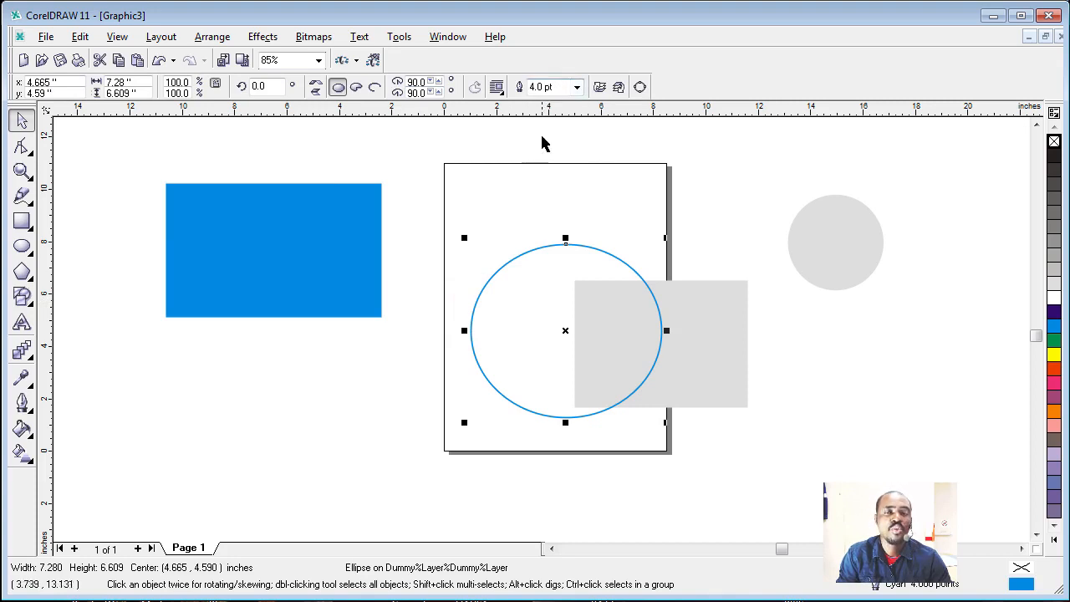
{"action": "left_click", "coordinate": [380, 409]}
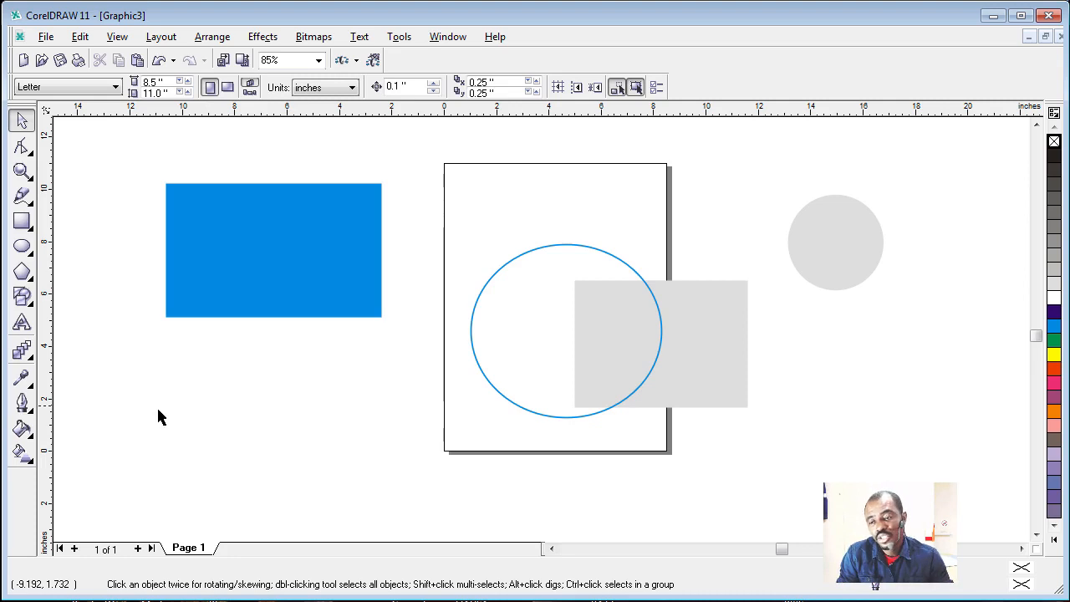
Step: Look at the preset outline widths and the Outline Pen default options with nothing selected, and close them without changes
{"action": "left_click", "coordinate": [25, 406]}
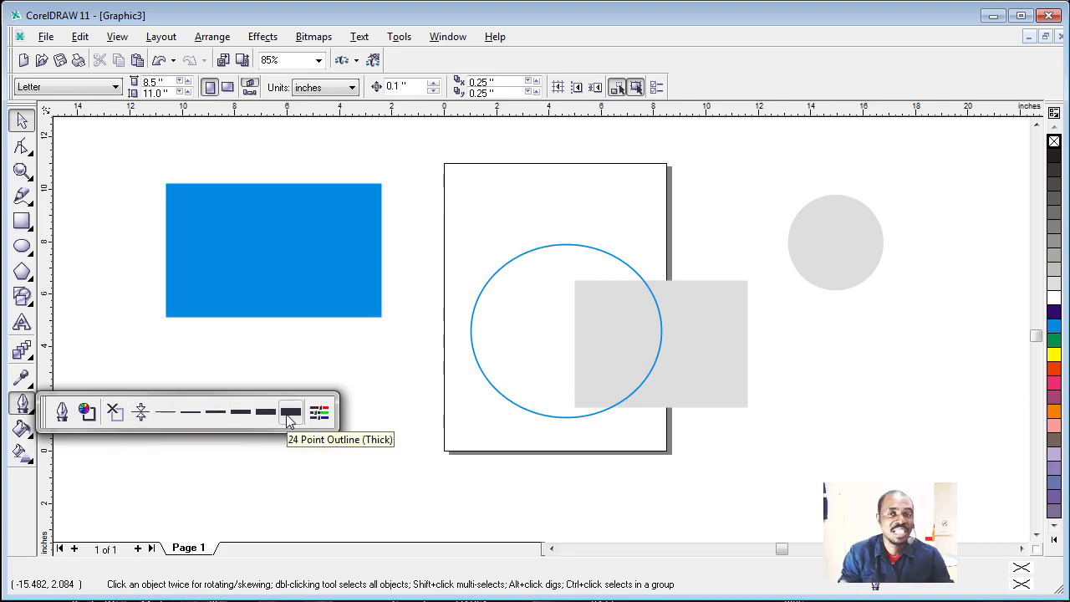
{"action": "left_click", "coordinate": [241, 456]}
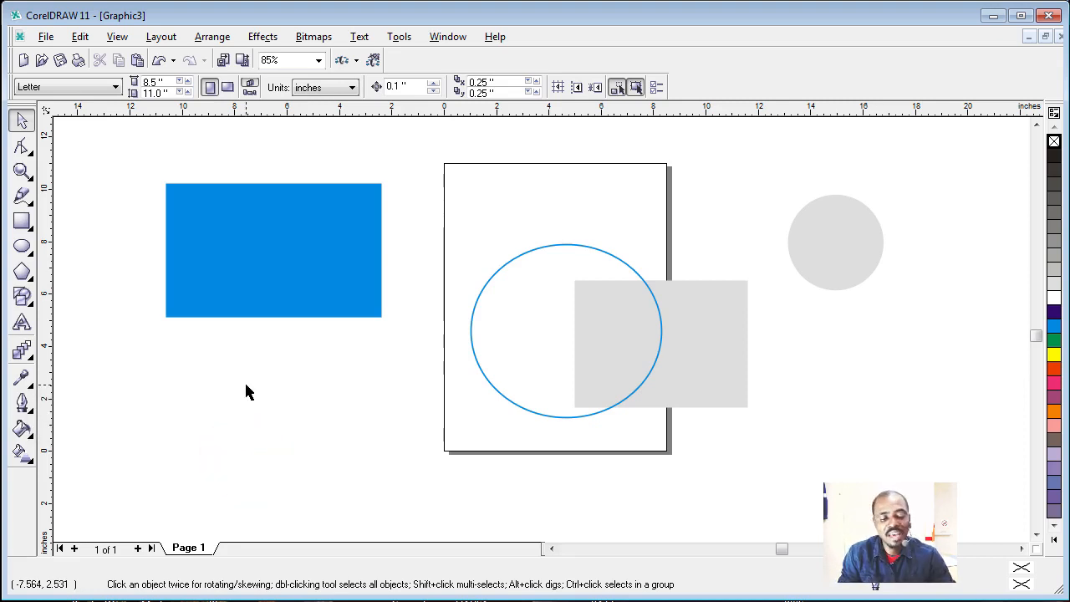
{"action": "key", "text": "F12"}
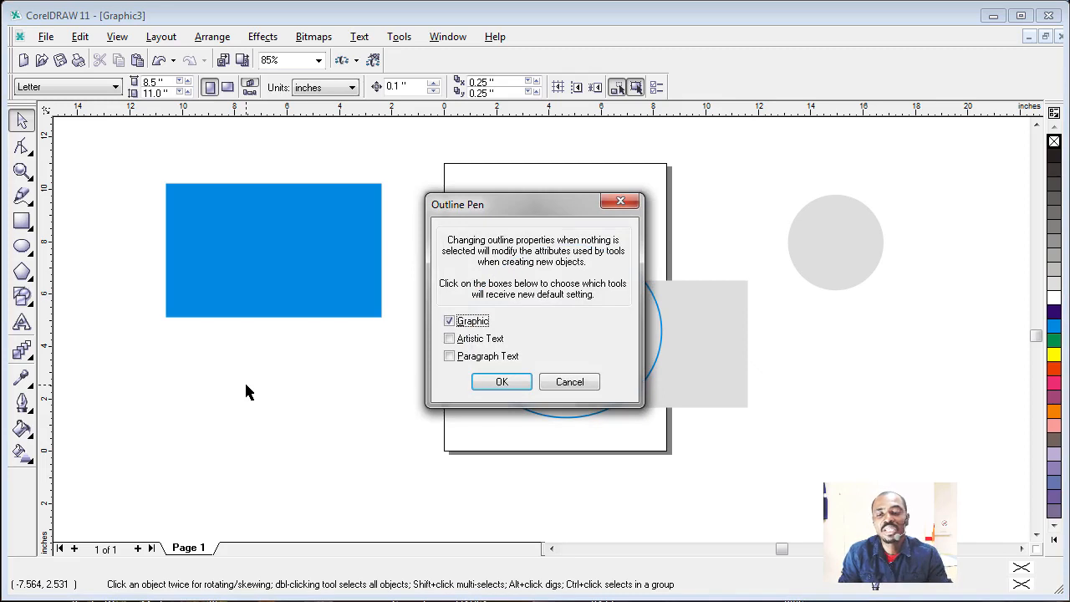
{"action": "left_click_drag", "start_coordinate": [567, 213], "coordinate": [491, 217]}
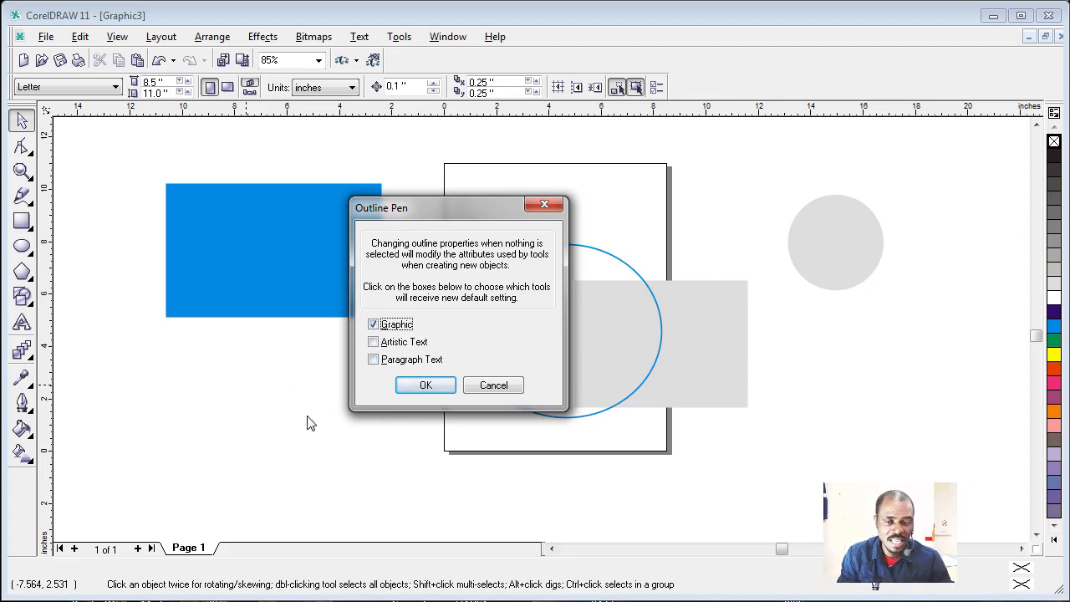
{"action": "left_click", "coordinate": [545, 207]}
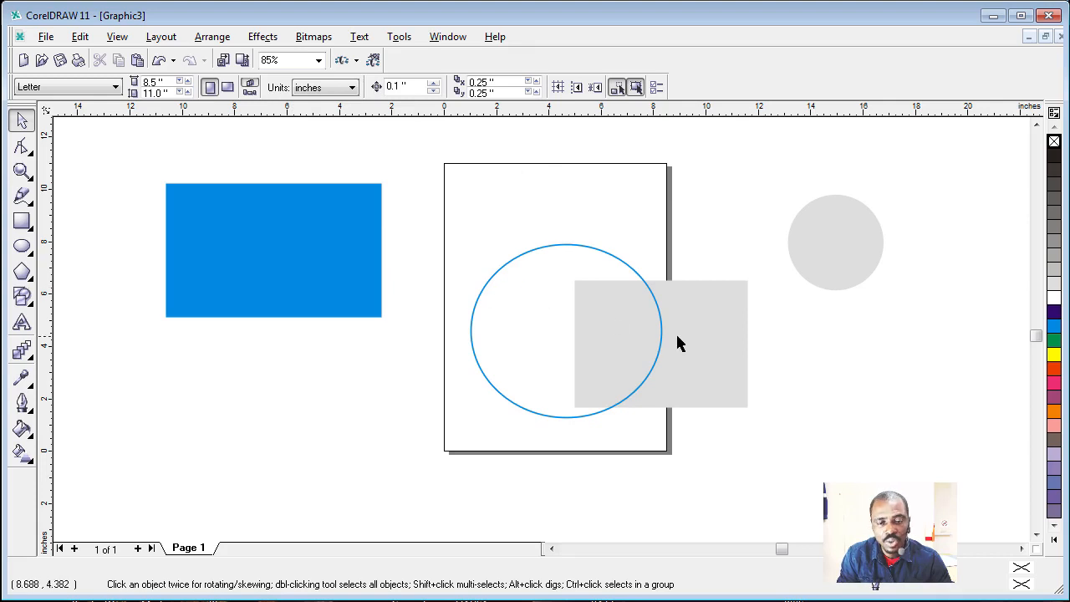
Step: Give the grey rectangle an 8 pt black outline with the Outline Pen settings, and deselect it
{"action": "left_click", "coordinate": [709, 338]}
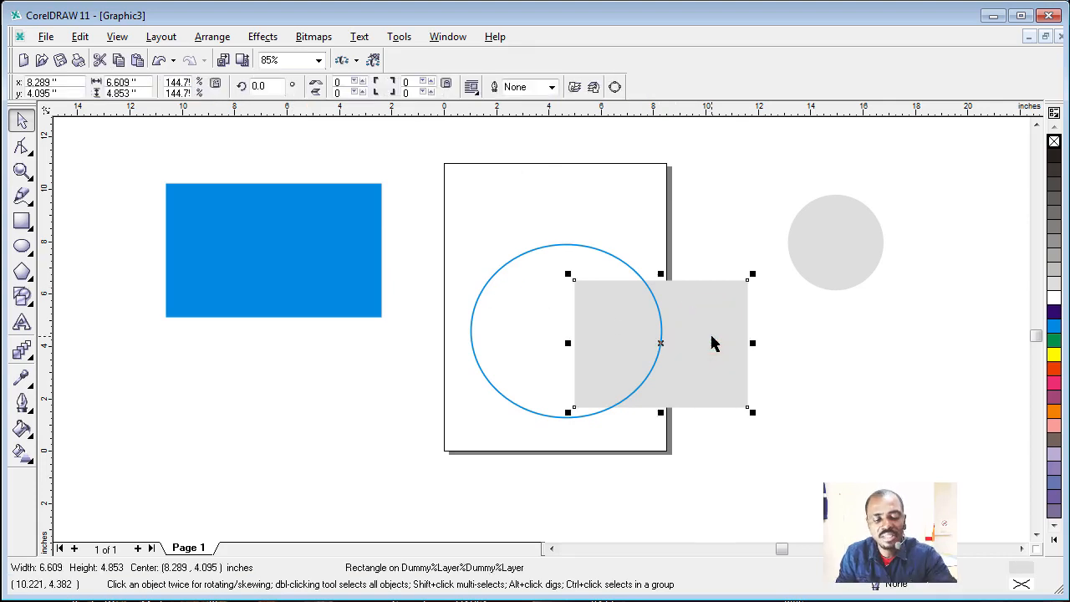
{"action": "key", "text": "F12"}
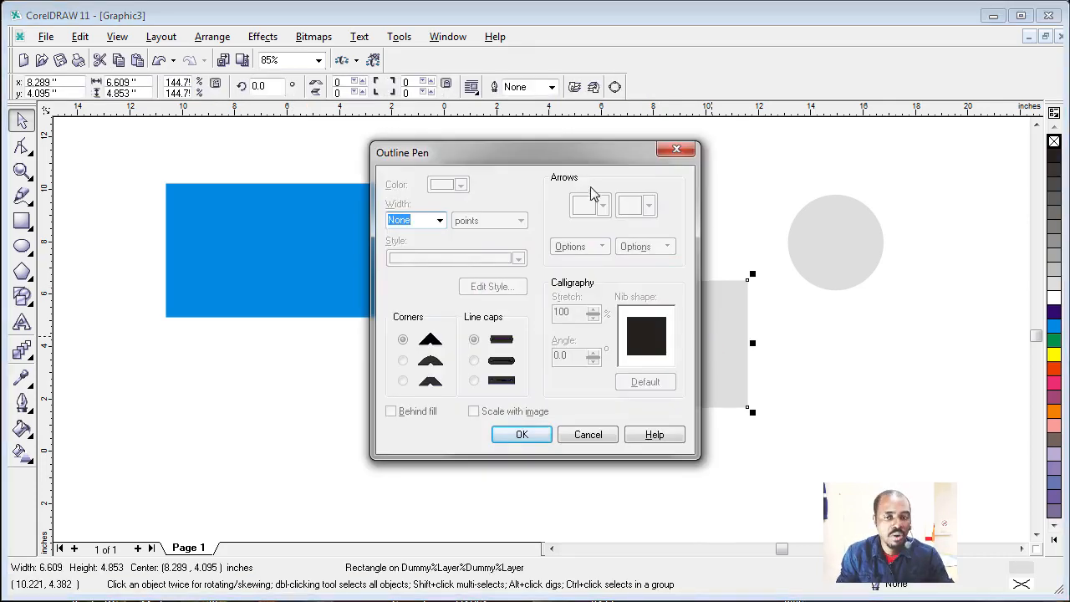
{"action": "mouse_move", "coordinate": [583, 156]}
{"action": "left_mouse_down"}
{"action": "mouse_move", "coordinate": [466, 190]}
{"action": "mouse_move", "coordinate": [380, 185]}
{"action": "mouse_move", "coordinate": [394, 186]}
{"action": "left_mouse_up"}
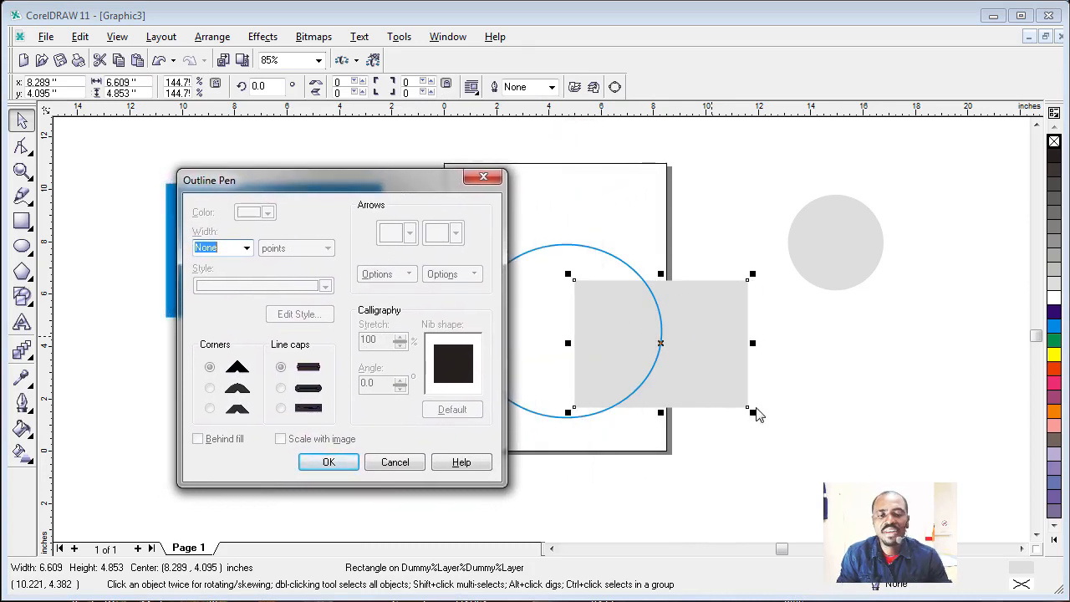
{"action": "left_click", "coordinate": [247, 249]}
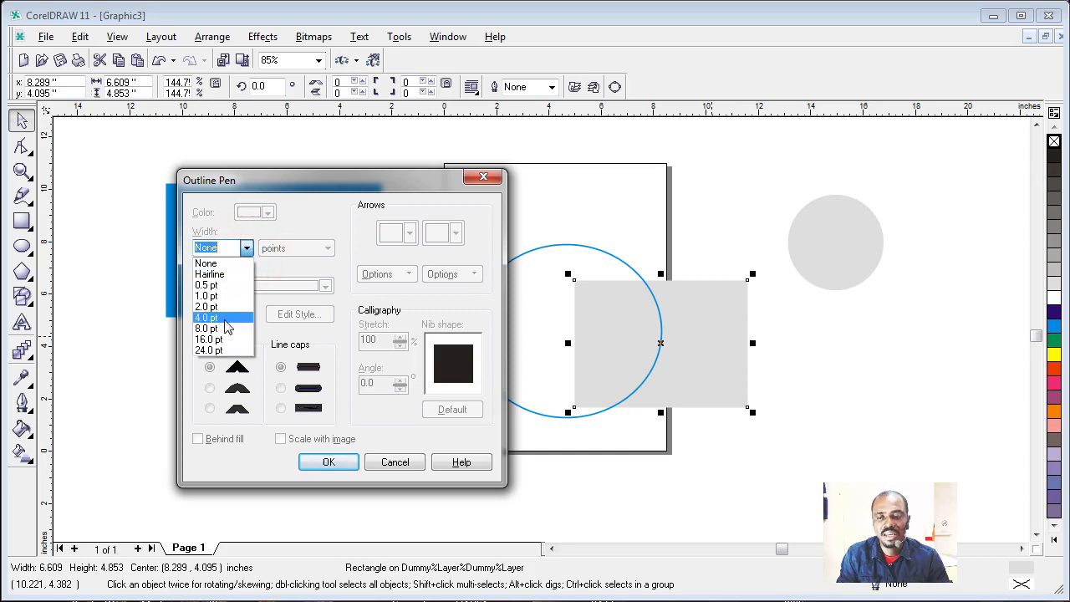
{"action": "left_click", "coordinate": [224, 330]}
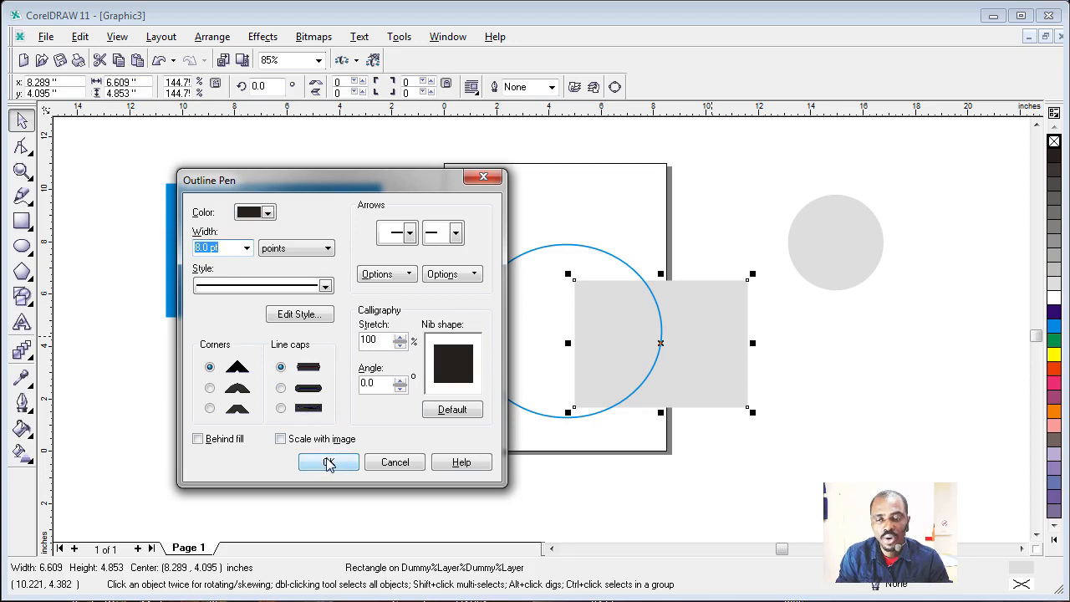
{"action": "left_click", "coordinate": [268, 212]}
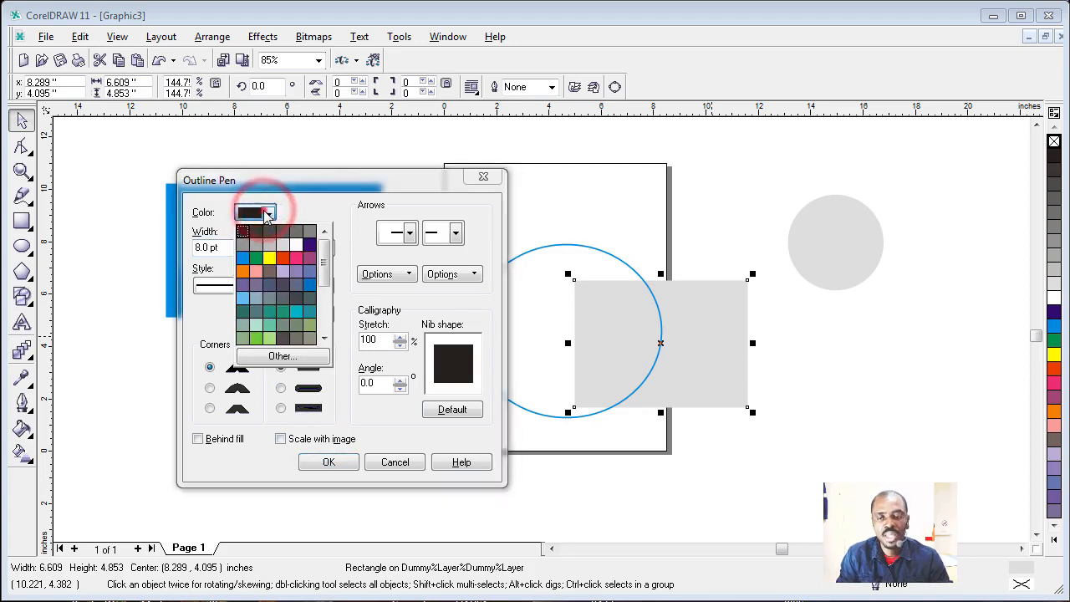
{"action": "left_click", "coordinate": [268, 212]}
{"action": "left_click", "coordinate": [328, 462]}
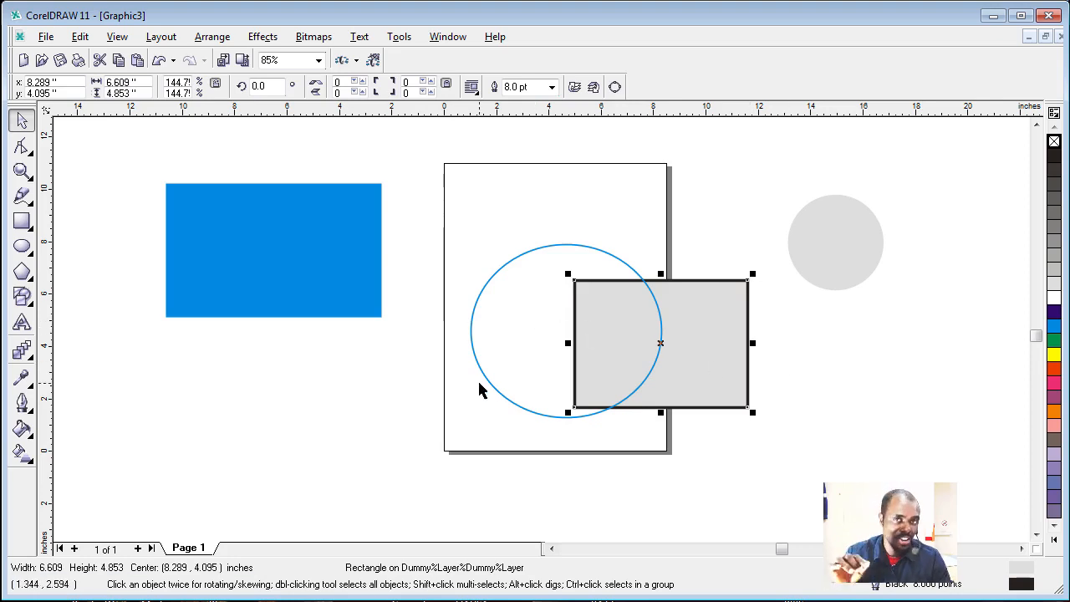
{"action": "left_click", "coordinate": [860, 370]}
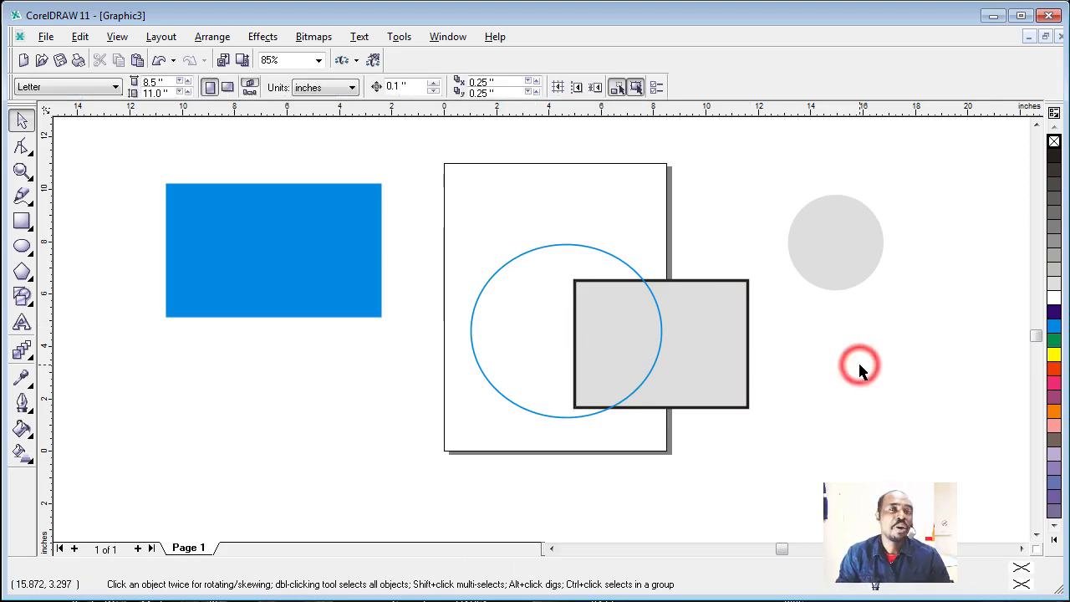